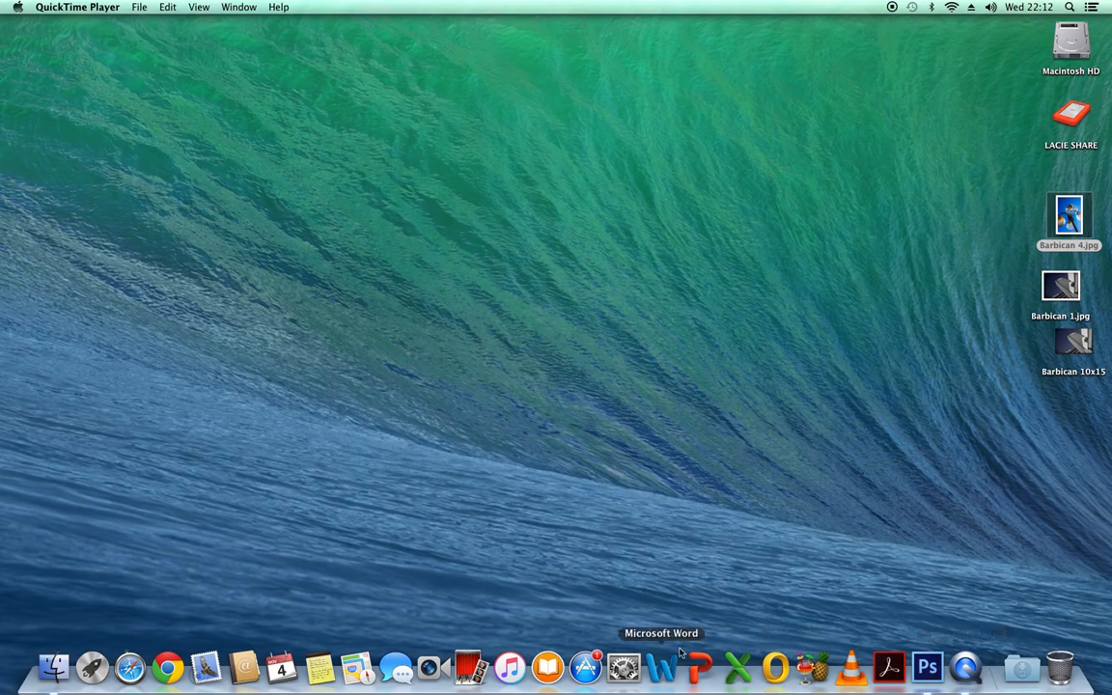
Step: Find and launch Adobe InDesign CS6
{"action": "left_click", "coordinate": [1069, 6]}
{"action": "type", "text": "in"}
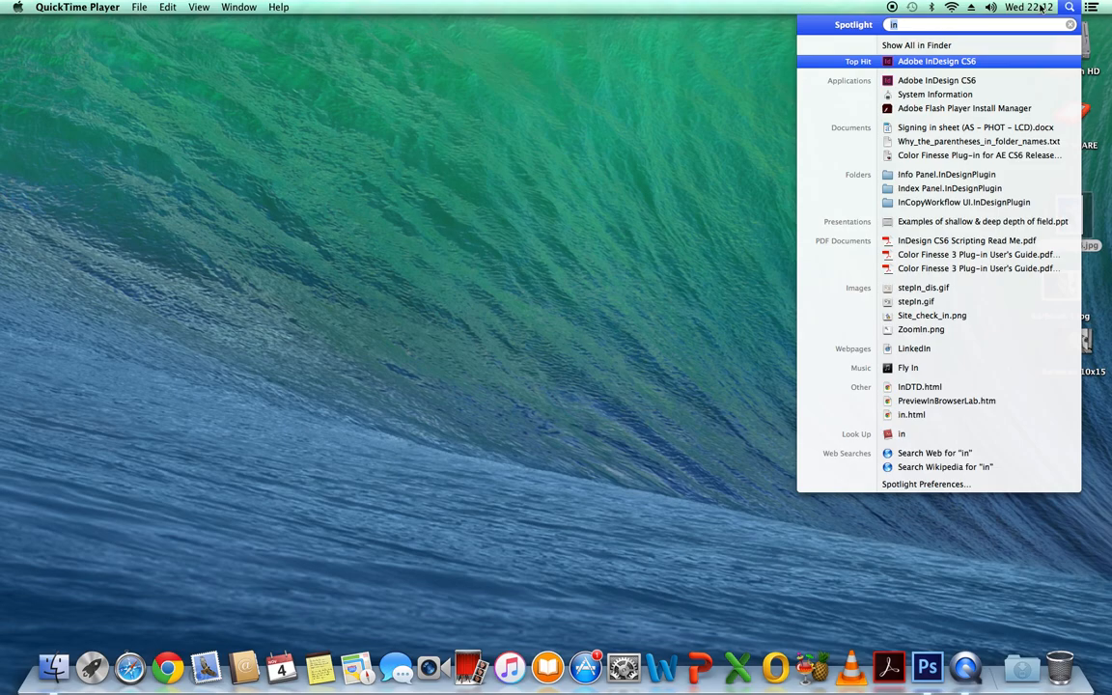
{"action": "left_click", "coordinate": [924, 62]}
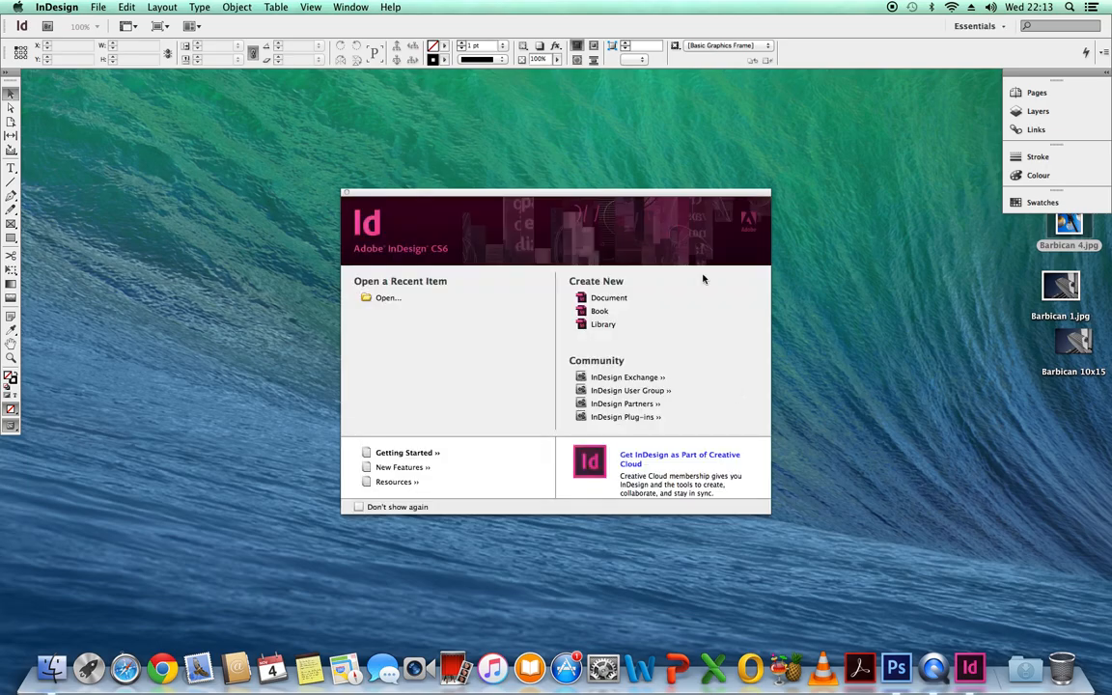
Step: Start a new document with the [Custom] preset and set the number of pages to 20
{"action": "left_click", "coordinate": [611, 299]}
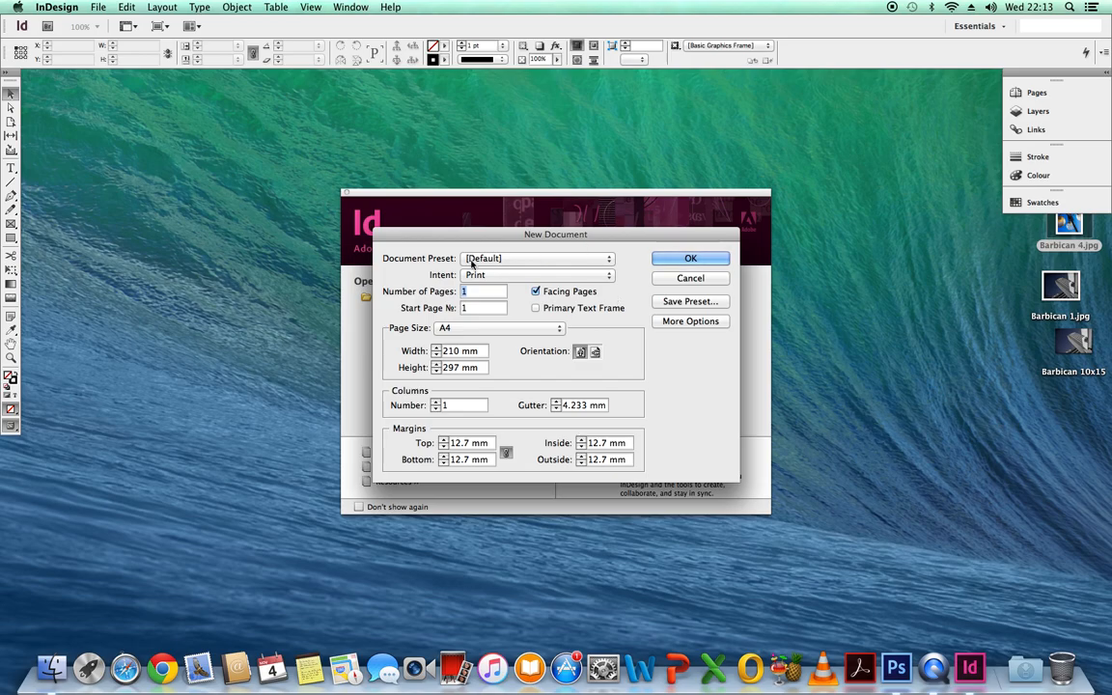
{"action": "left_click", "coordinate": [609, 264]}
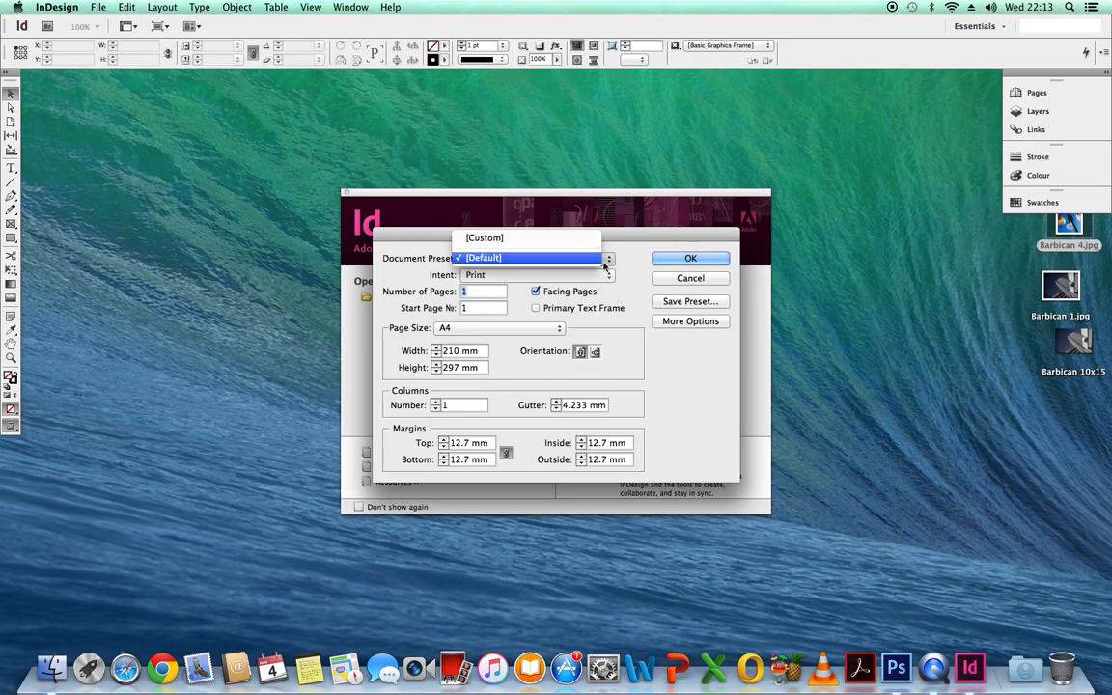
{"action": "left_click", "coordinate": [540, 241]}
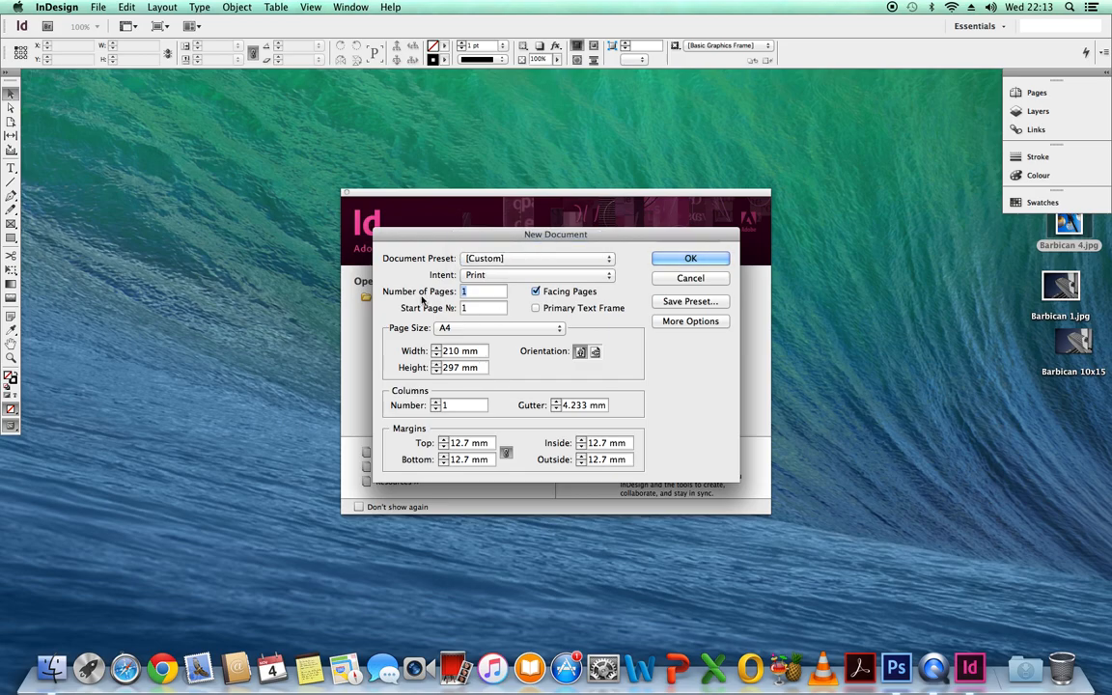
{"action": "left_click", "coordinate": [471, 294]}
{"action": "key", "text": "BackSpace"}
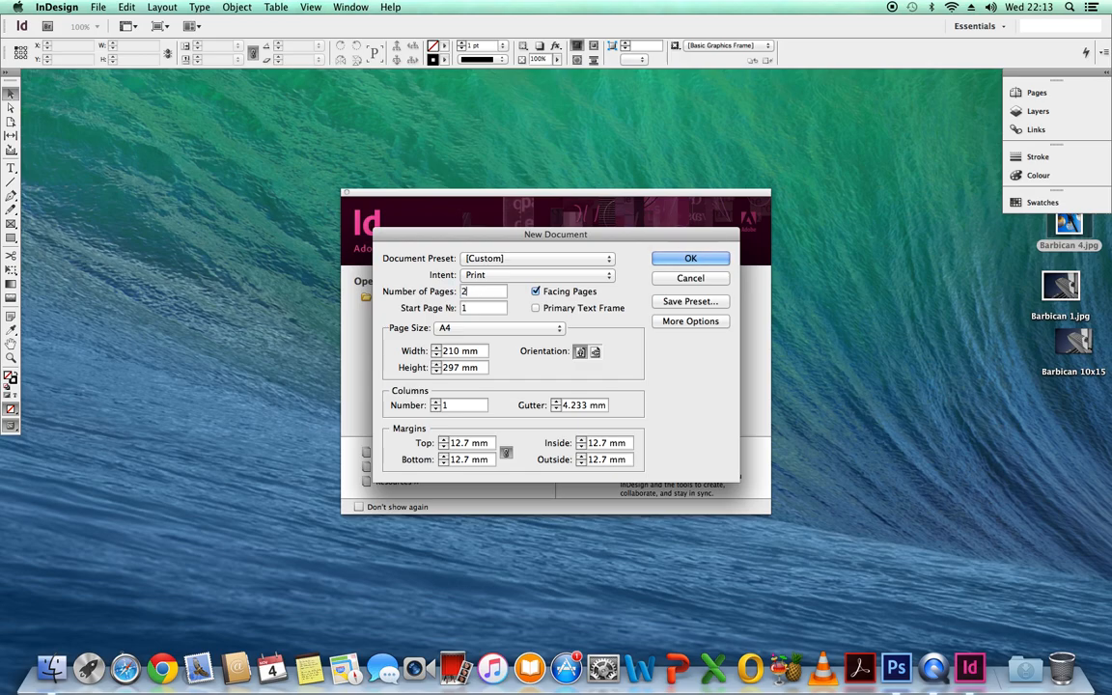
{"action": "type", "text": "20"}
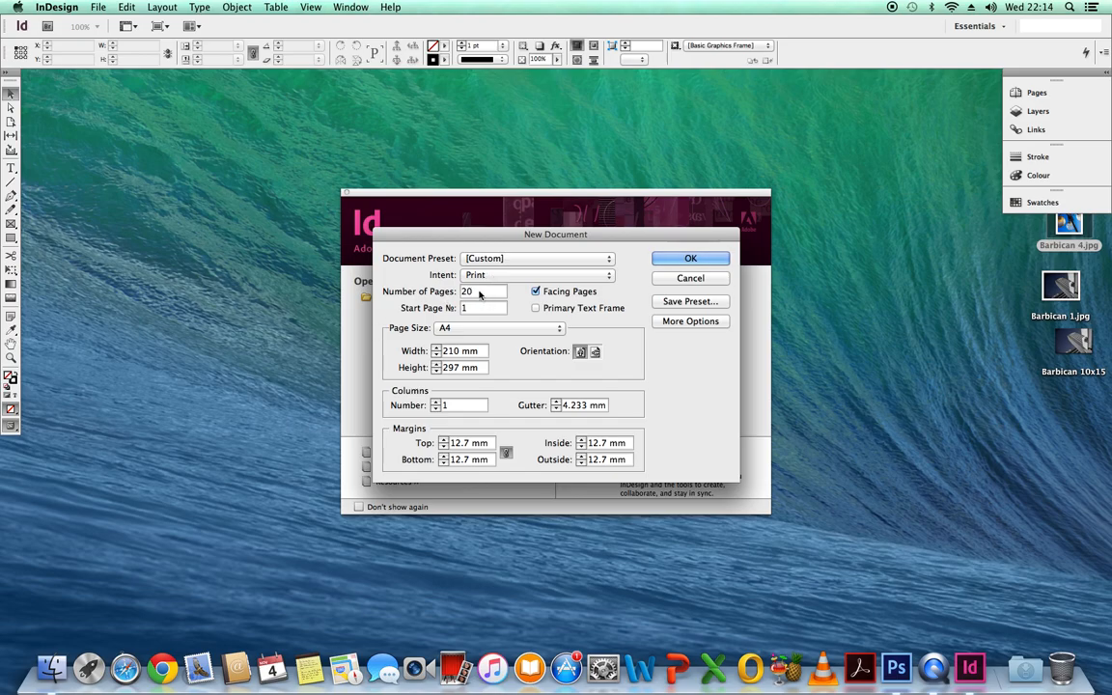
Step: Set the page size to 100 mm wide and 150 mm high and create the document
{"action": "double_click", "coordinate": [462, 353]}
{"action": "key", "text": "BackSpace"}
{"action": "type", "text": "10"}
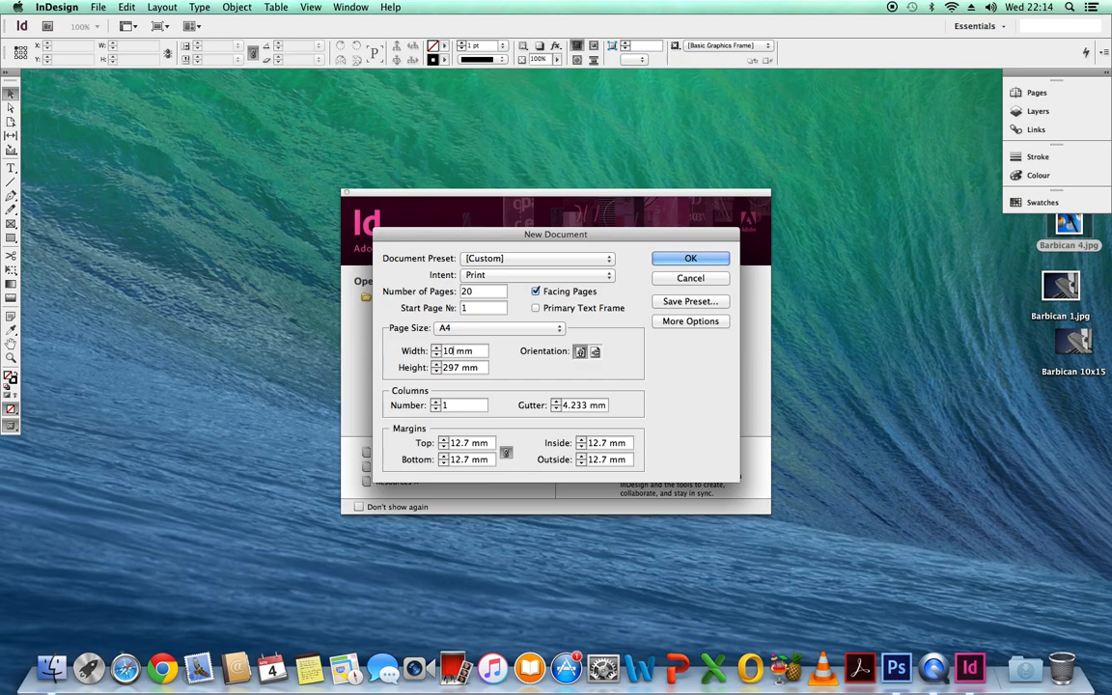
{"action": "type", "text": "0"}
{"action": "left_click", "coordinate": [462, 370]}
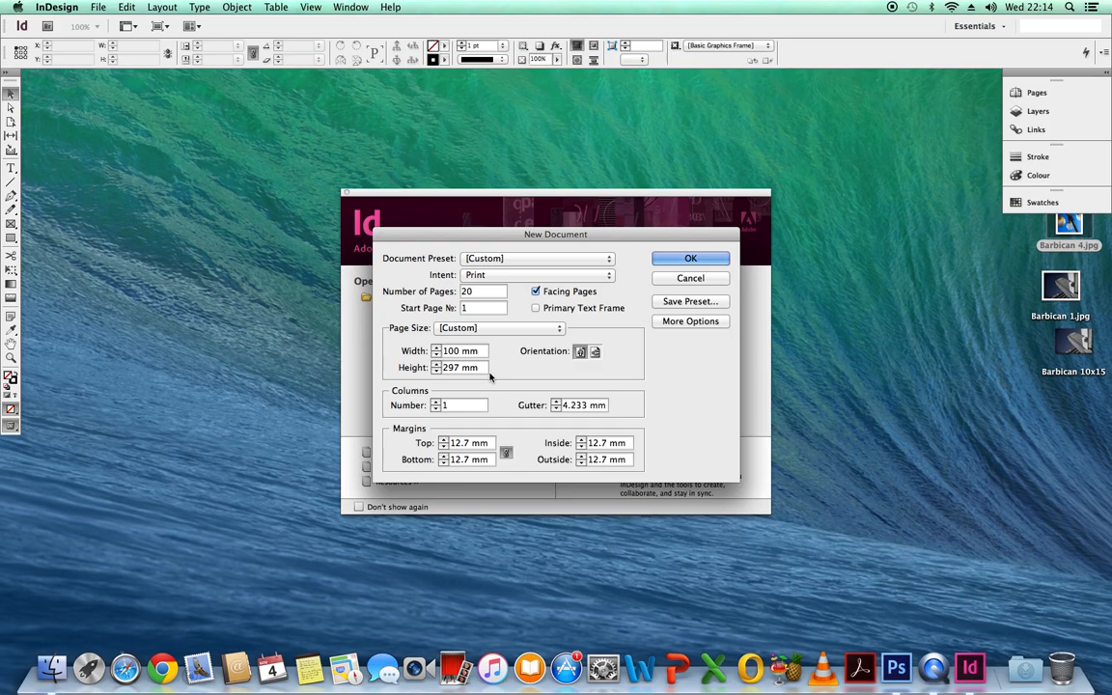
{"action": "key", "text": "BackSpace"}
{"action": "key", "text": "BackSpace"}
{"action": "key", "text": "BackSpace"}
{"action": "type", "text": "150"}
{"action": "left_click", "coordinate": [691, 259]}
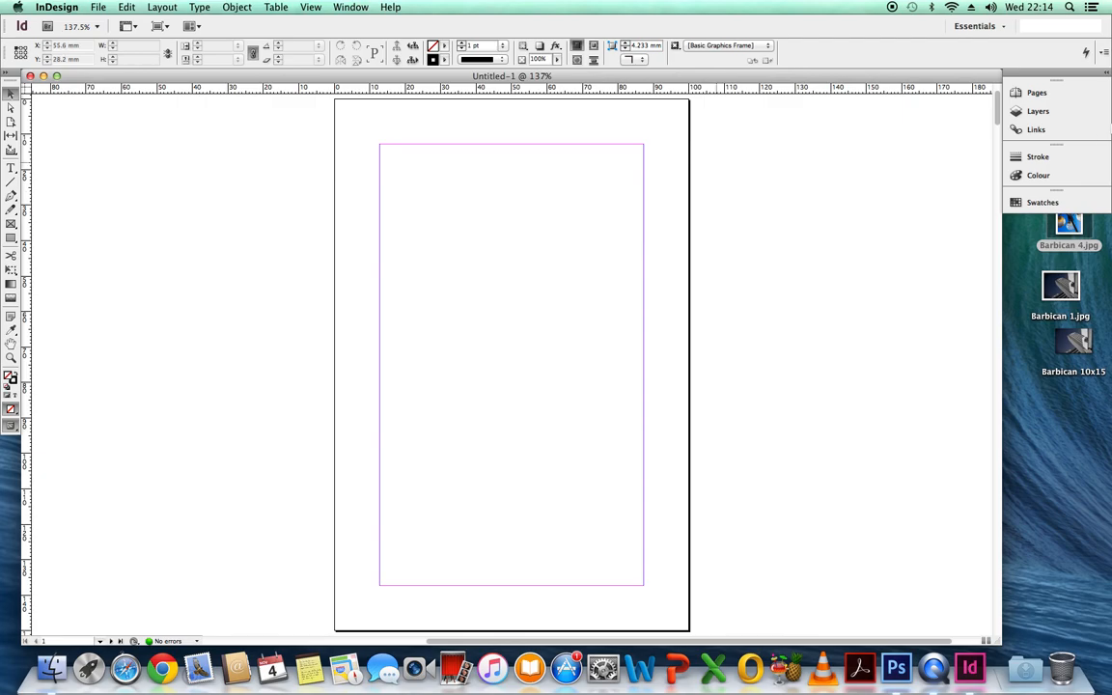
Step: Save the document to the Desktop as Empty Zine Template in InDesign CS6 format
{"action": "mouse_move", "coordinate": [998, 106]}
{"action": "left_mouse_down"}
{"action": "mouse_move", "coordinate": [995, 222]}
{"action": "mouse_move", "coordinate": [997, 102]}
{"action": "left_mouse_up"}
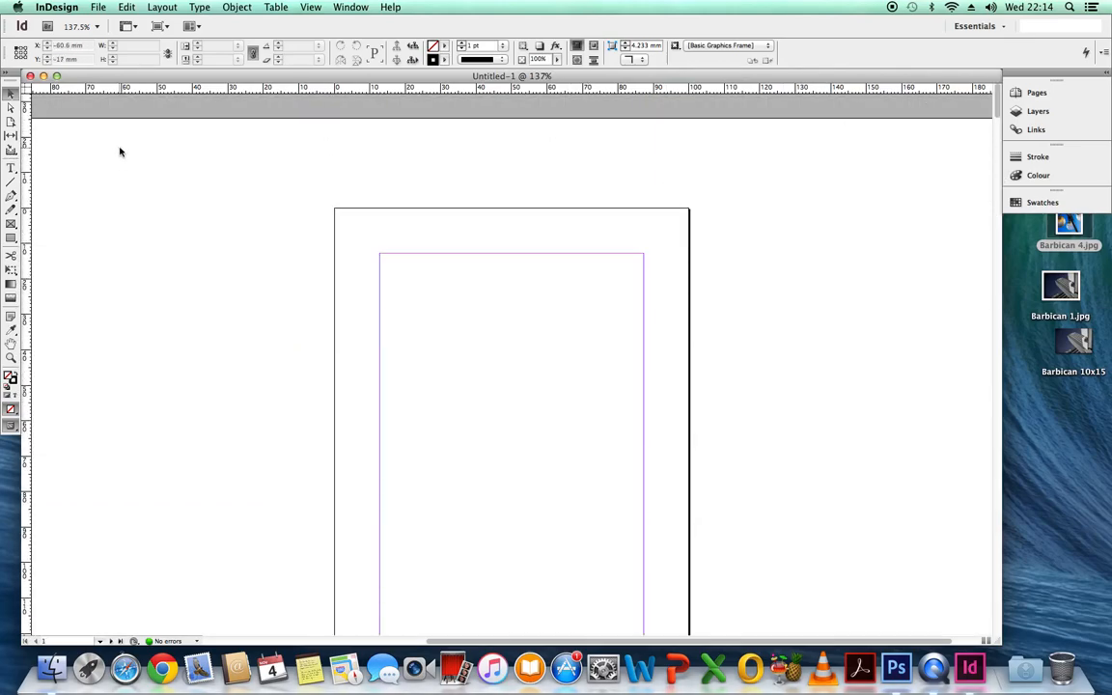
{"action": "left_click", "coordinate": [99, 8]}
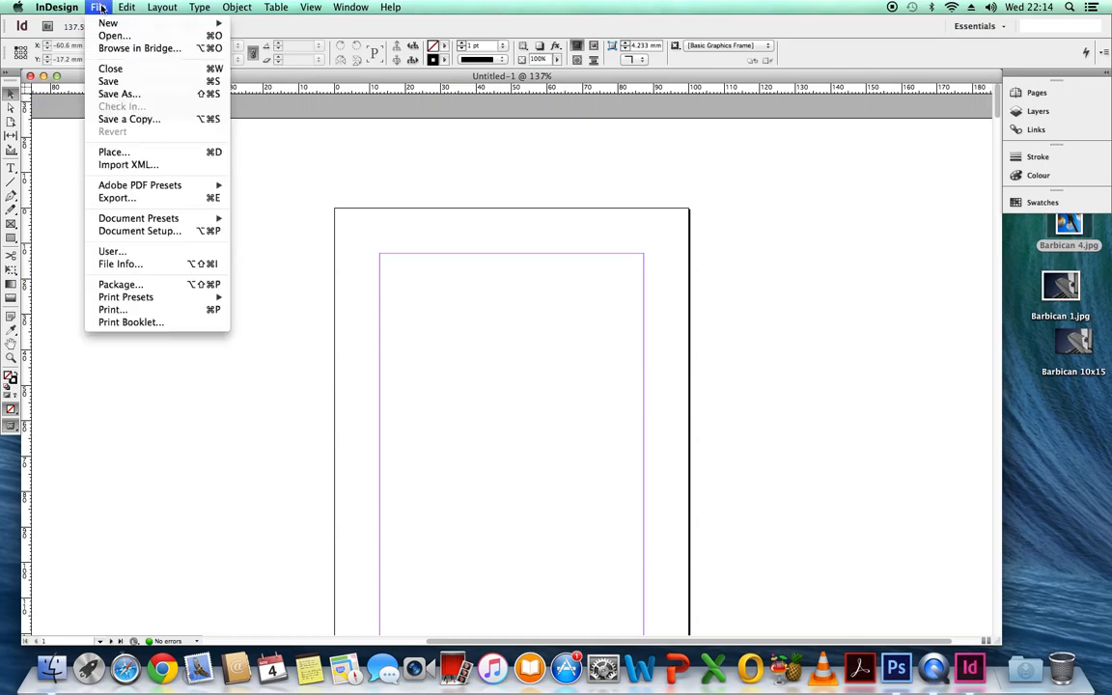
{"action": "left_click", "coordinate": [127, 94]}
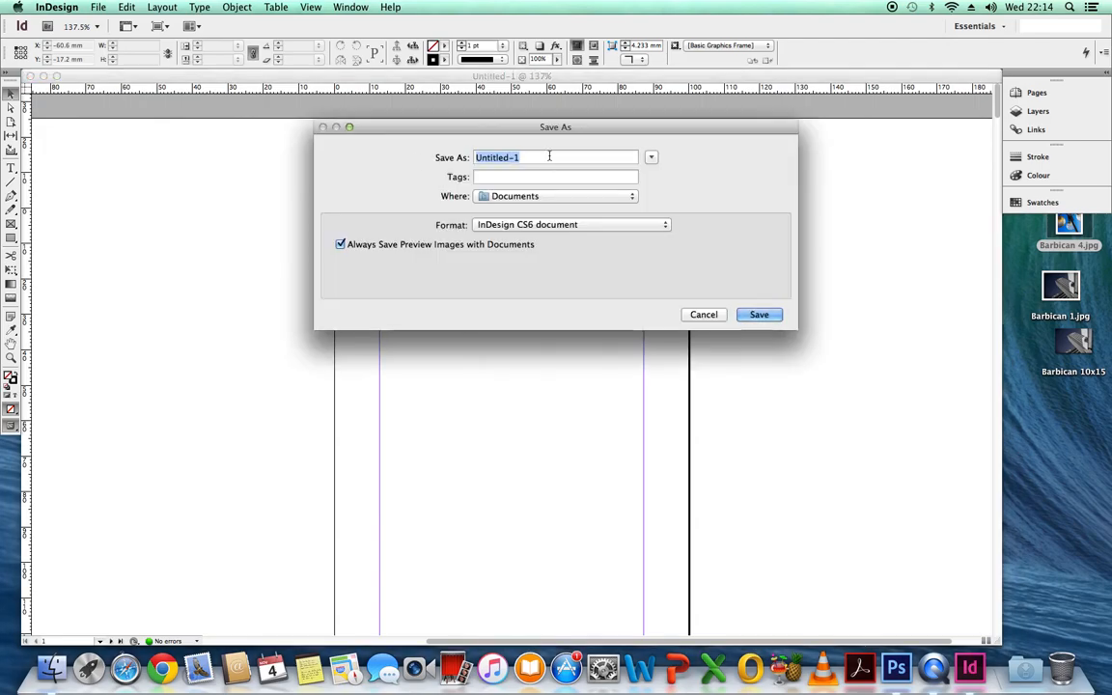
{"action": "left_click", "coordinate": [550, 156]}
{"action": "key", "text": "BackSpace"}
{"action": "key", "text": "BackSpace"}
{"action": "key", "text": "BackSpace"}
{"action": "key", "text": "BackSpace"}
{"action": "key", "text": "BackSpace"}
{"action": "key", "text": "BackSpace"}
{"action": "key", "text": "BackSpace"}
{"action": "key", "text": "BackSpace"}
{"action": "key", "text": "BackSpace"}
{"action": "key", "text": "BackSpace"}
{"action": "type", "text": "Empty"}
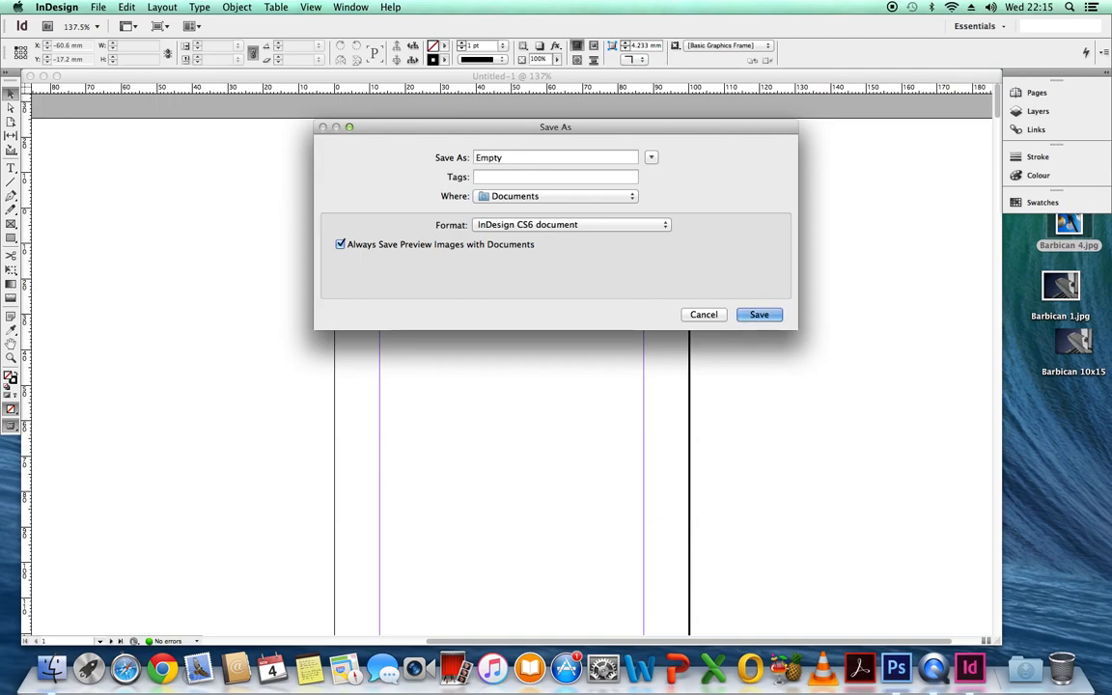
{"action": "type", "text": " Zine Template"}
{"action": "left_click", "coordinate": [632, 198]}
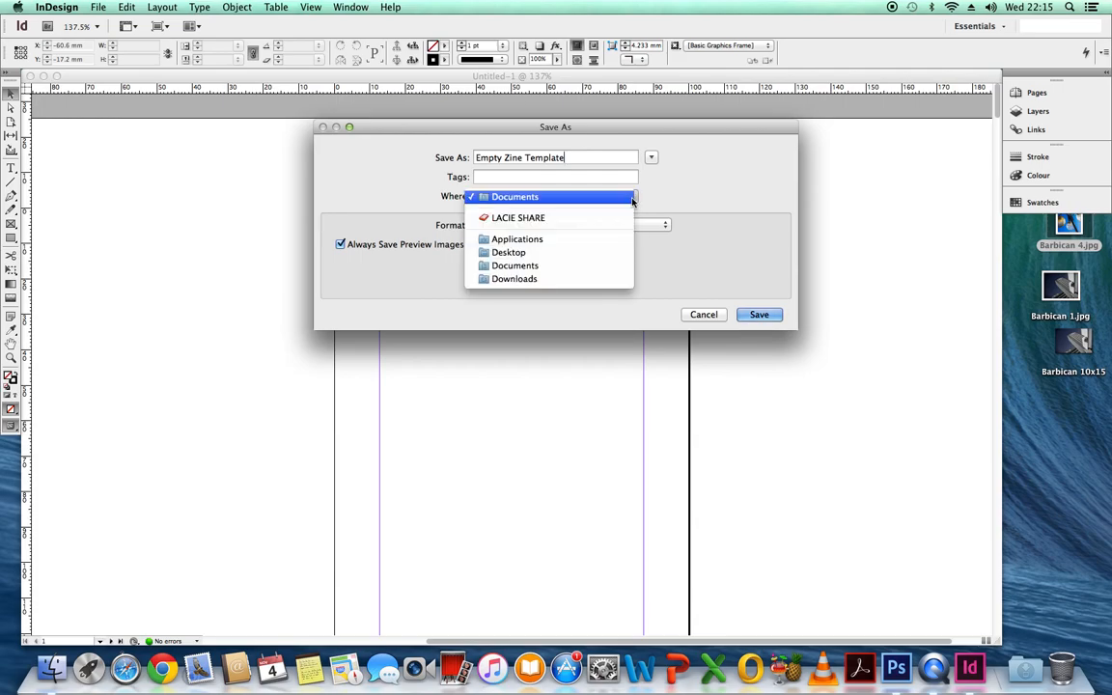
{"action": "left_click", "coordinate": [537, 253]}
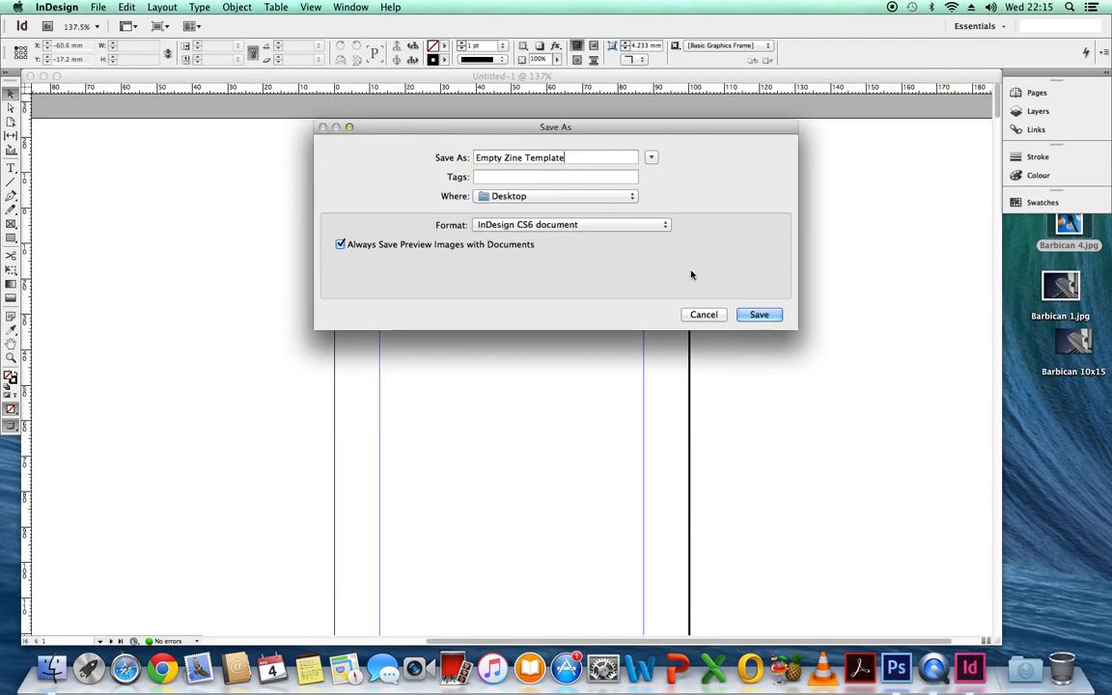
{"action": "left_click", "coordinate": [758, 315]}
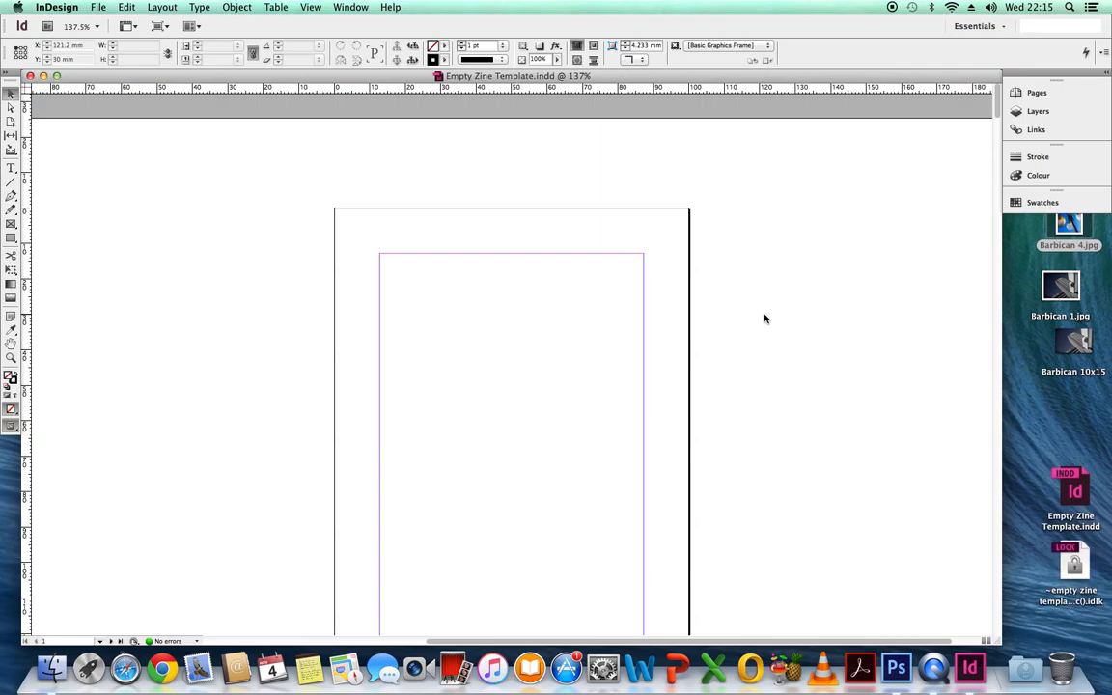
Step: Close the document and reopen Empty Zine Template.indd from the recent items
{"action": "left_click", "coordinate": [96, 8]}
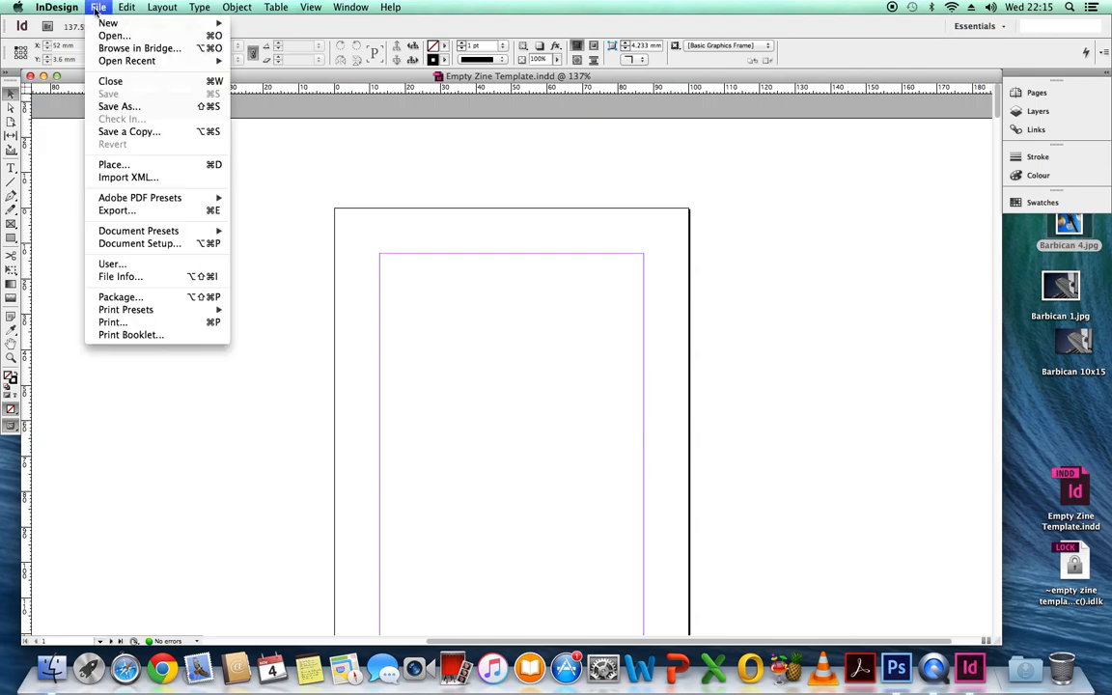
{"action": "left_click", "coordinate": [136, 84]}
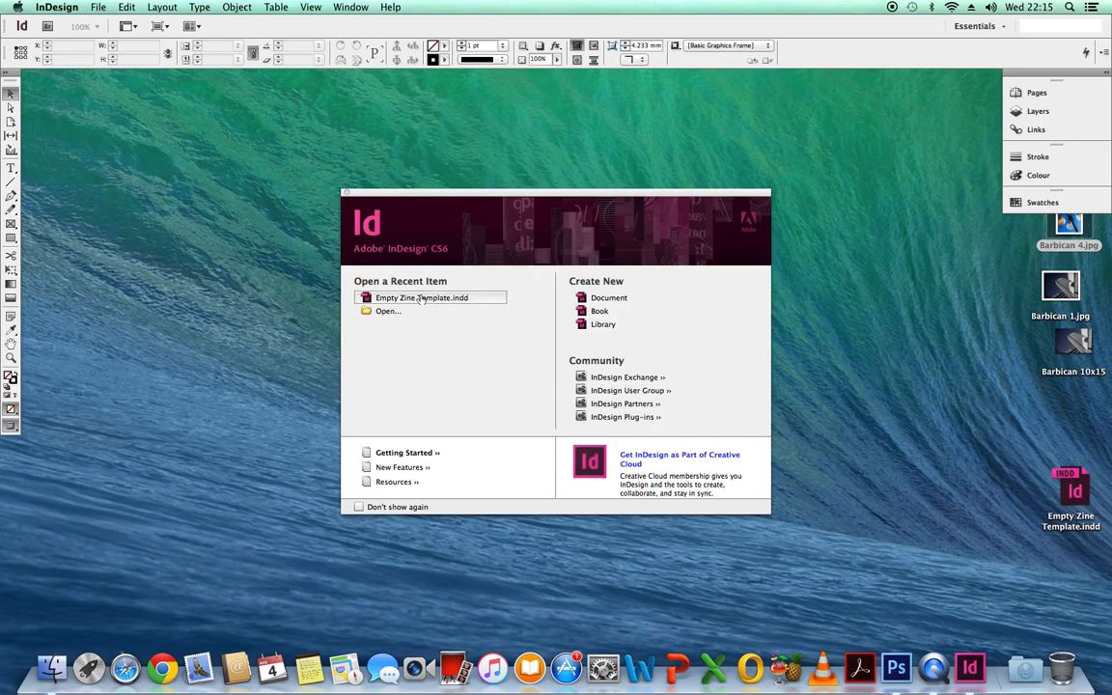
{"action": "left_click", "coordinate": [390, 299]}
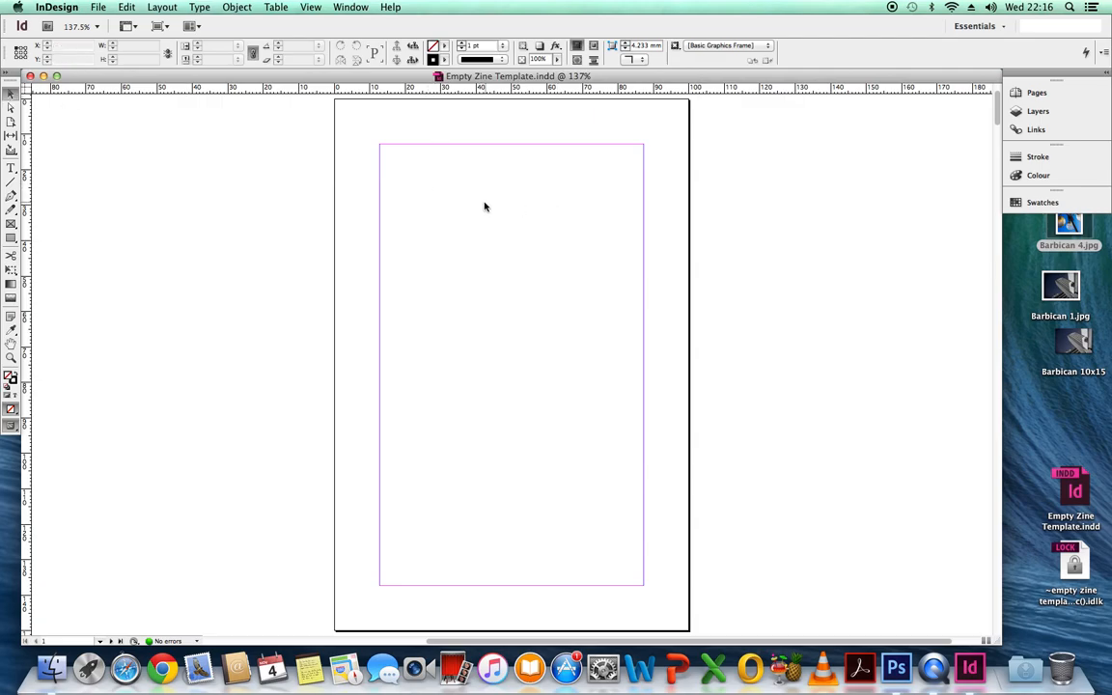
Step: Place the image Barbican 4.jpg from the Desktop at the upper-left corner of page 1
{"action": "left_click", "coordinate": [100, 9]}
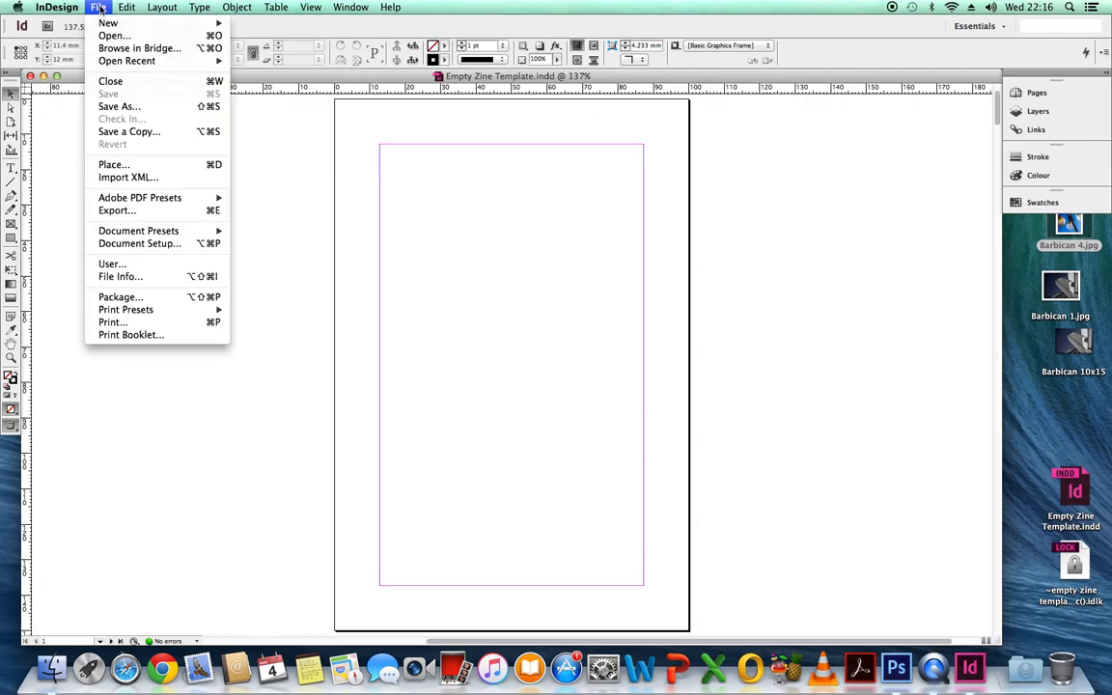
{"action": "left_click", "coordinate": [127, 166]}
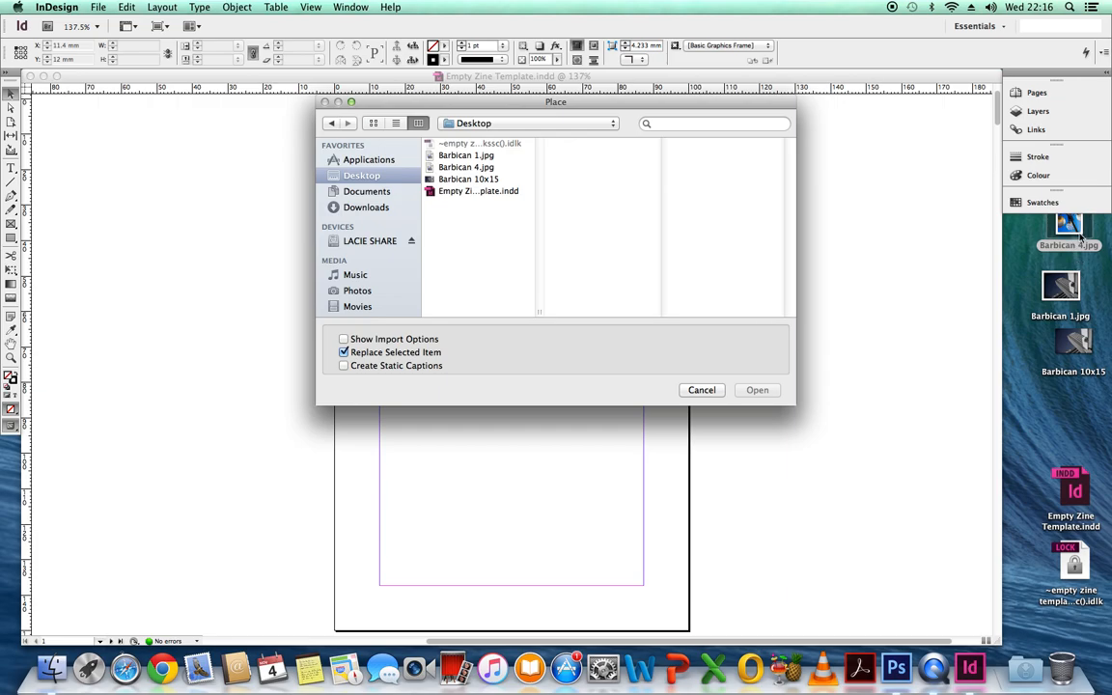
{"action": "left_click", "coordinate": [460, 167]}
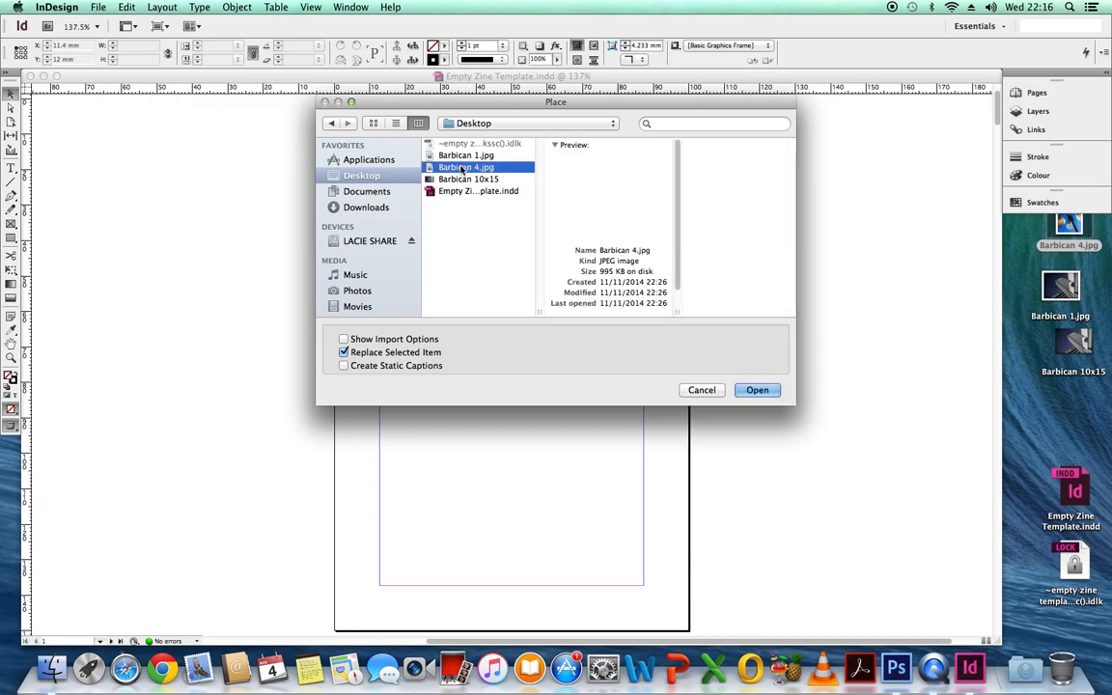
{"action": "left_click", "coordinate": [757, 390]}
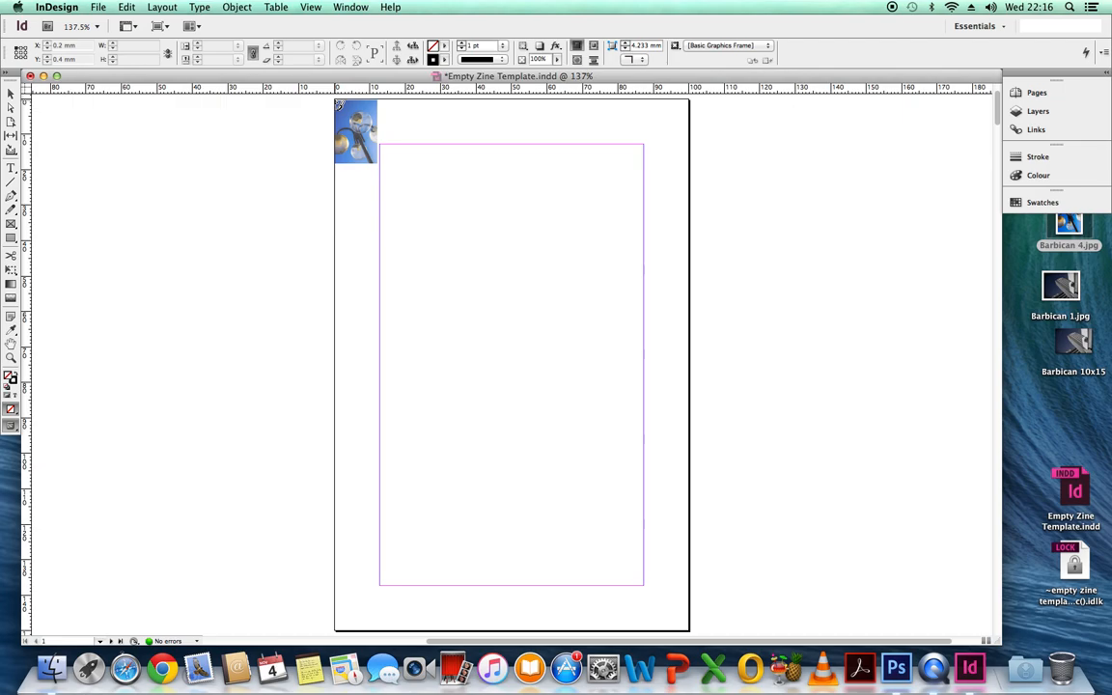
{"action": "left_click", "coordinate": [338, 103]}
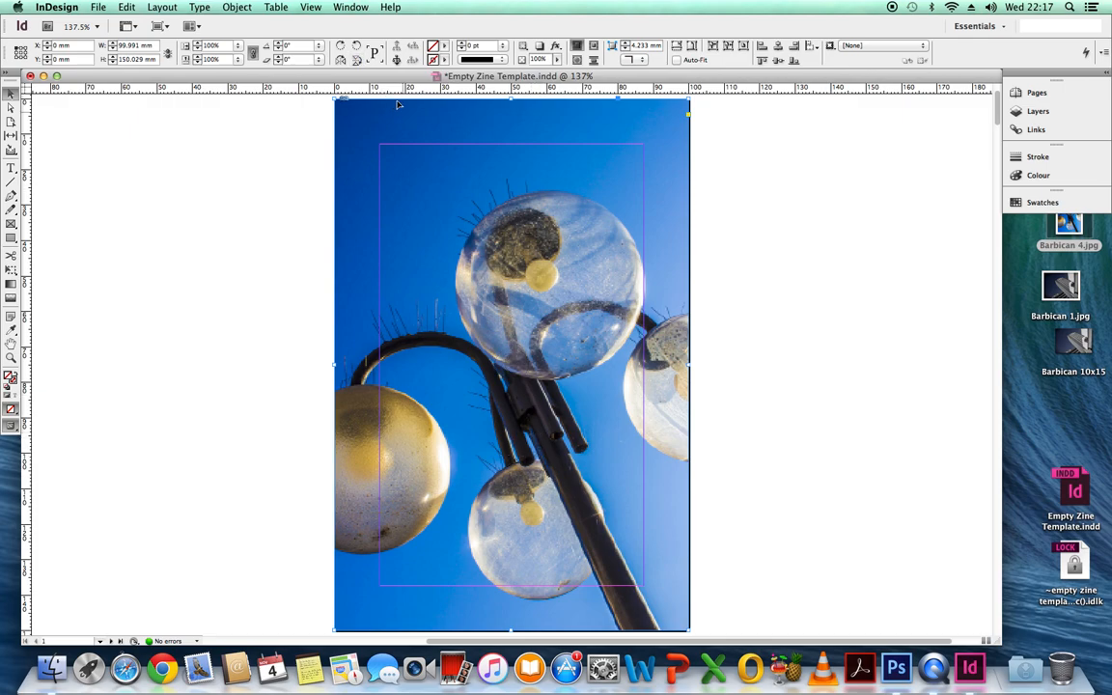
Step: Switch the document's display performance to High Quality Display
{"action": "left_click", "coordinate": [311, 8]}
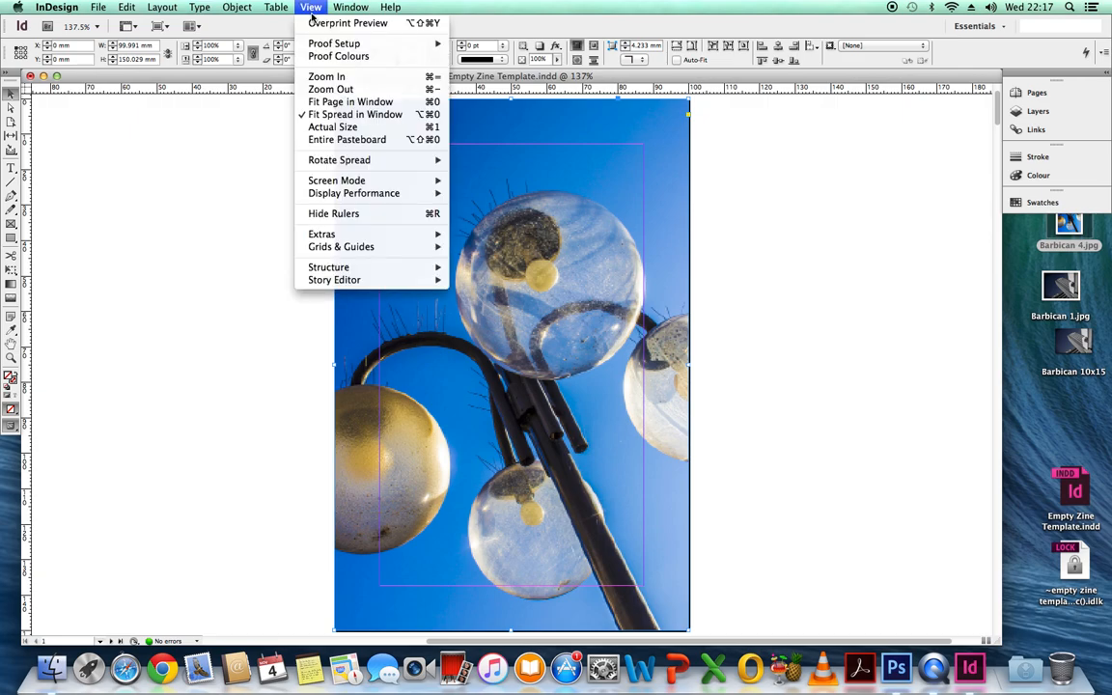
{"action": "mouse_move", "coordinate": [357, 196]}
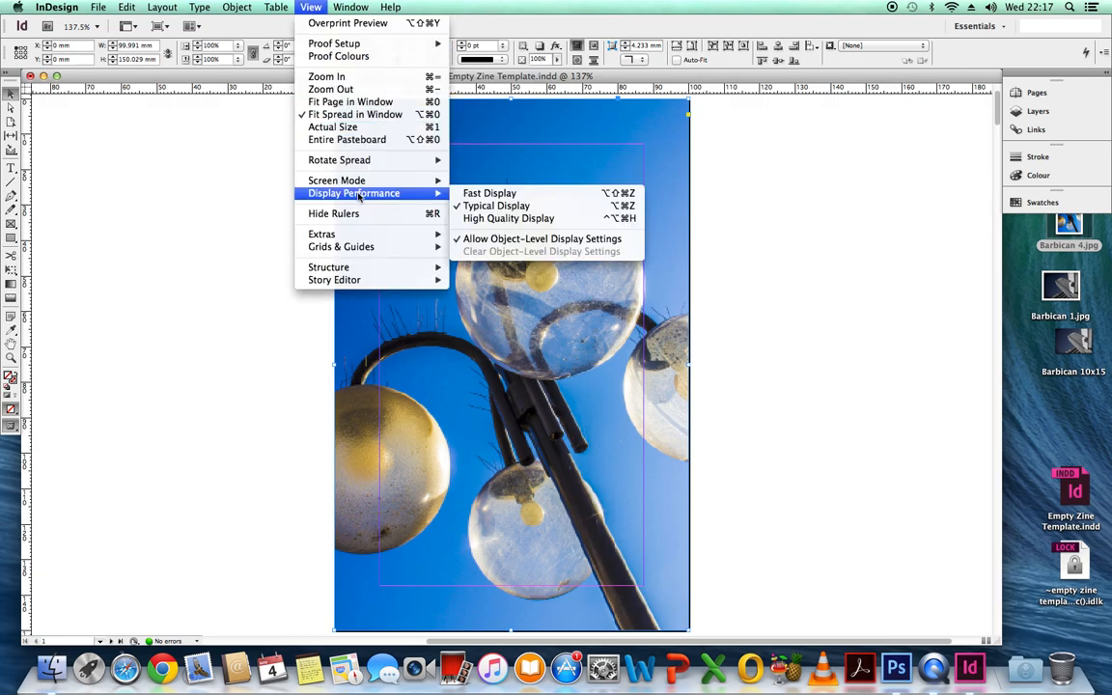
{"action": "left_click", "coordinate": [506, 221]}
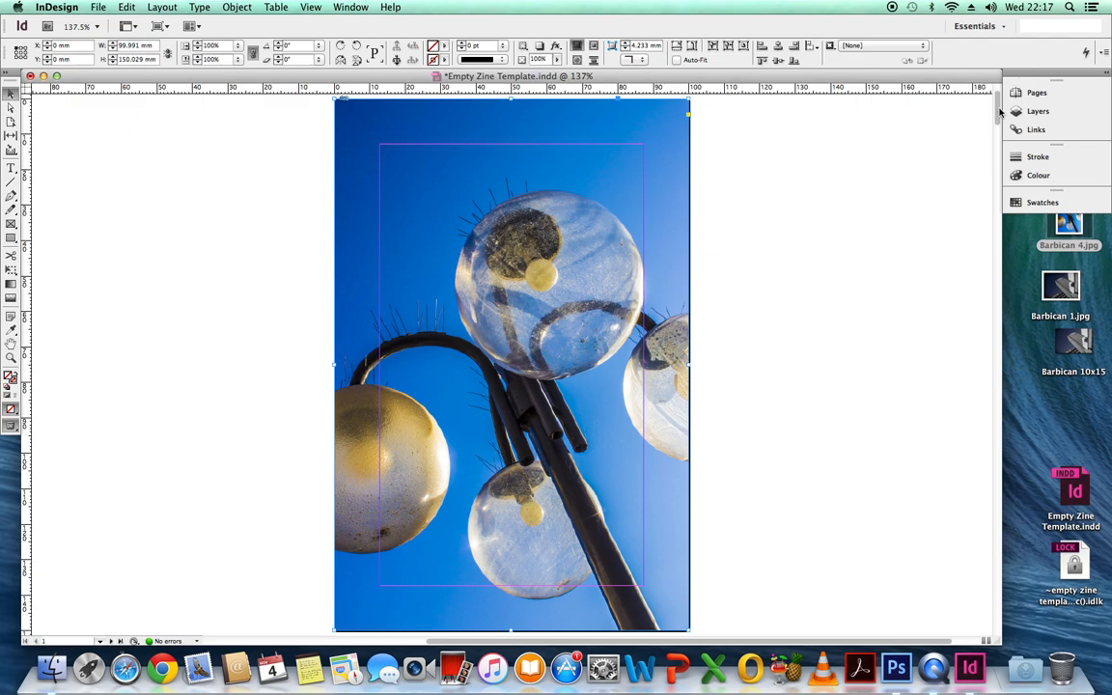
Step: Place the image Barbican 10x15 from the Desktop at the upper-left corner of page 2
{"action": "left_click_drag", "start_coordinate": [1000, 109], "coordinate": [988, 163]}
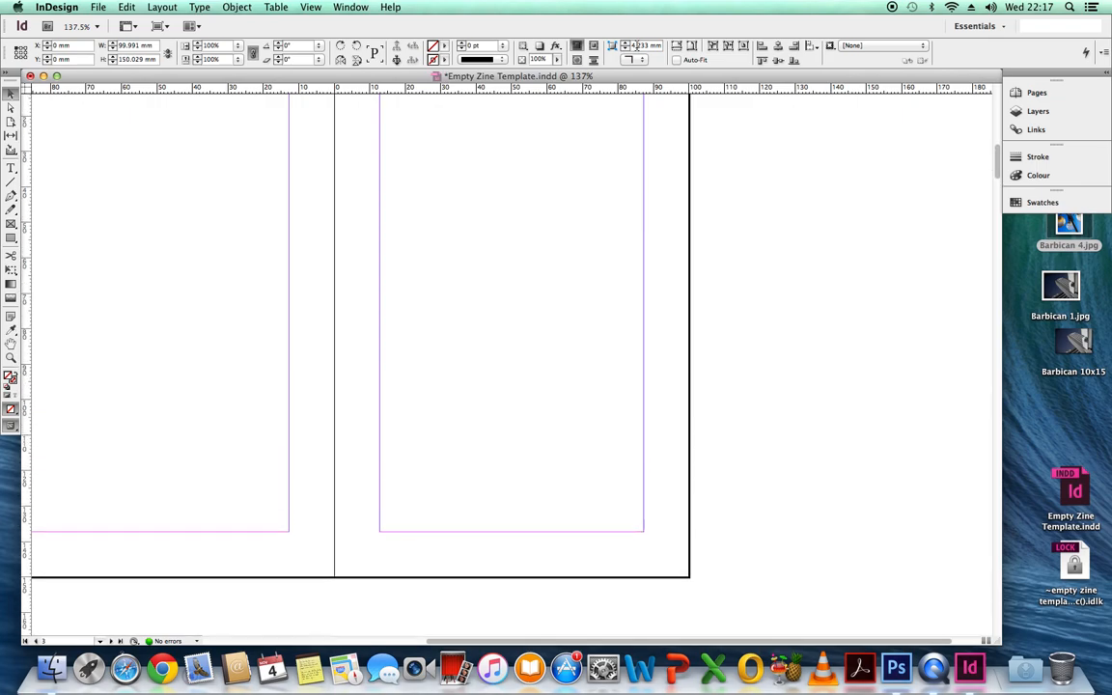
{"action": "left_click_drag", "start_coordinate": [808, 642], "coordinate": [699, 650]}
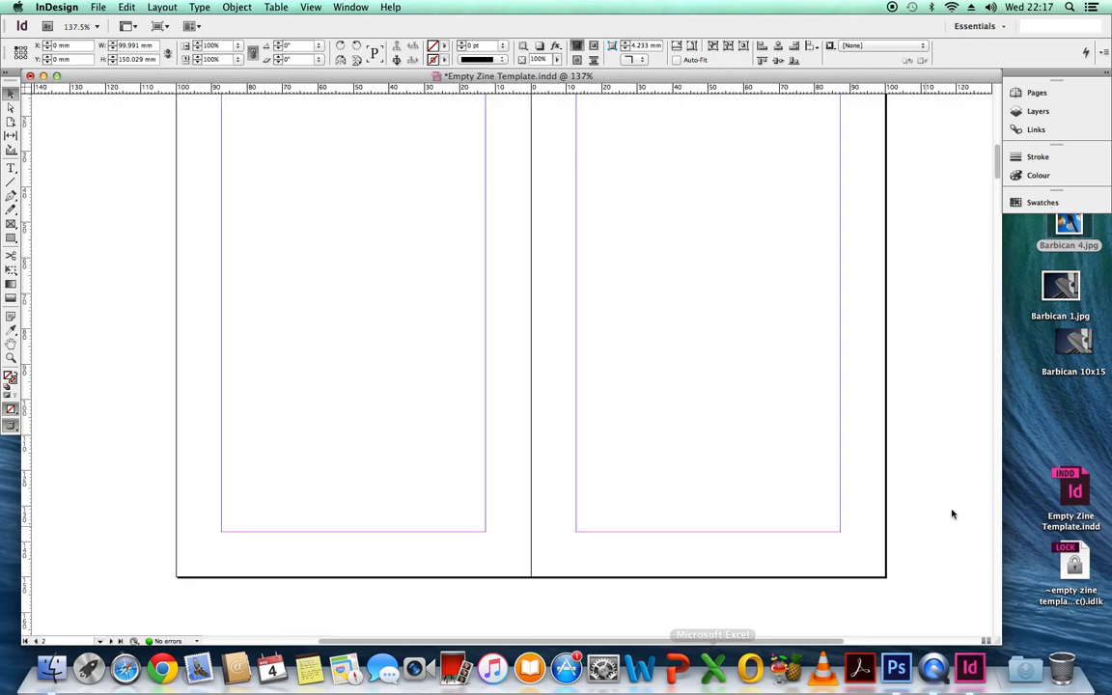
{"action": "mouse_move", "coordinate": [998, 170]}
{"action": "left_mouse_down"}
{"action": "mouse_move", "coordinate": [990, 153]}
{"action": "mouse_move", "coordinate": [993, 168]}
{"action": "left_mouse_up"}
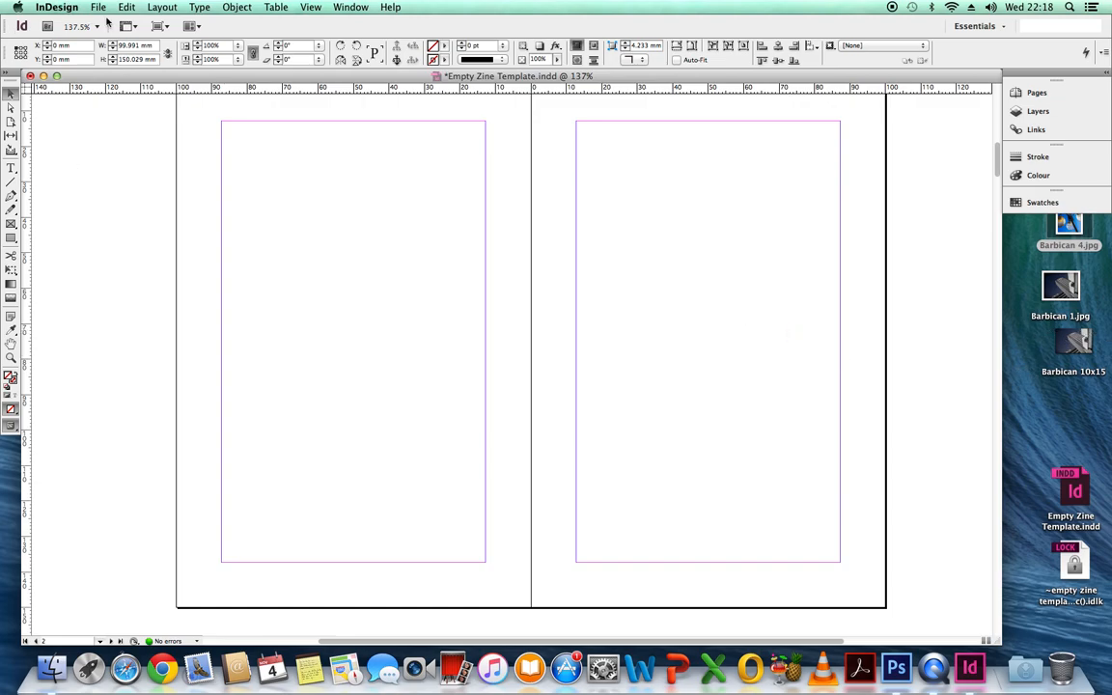
{"action": "left_click", "coordinate": [198, 167]}
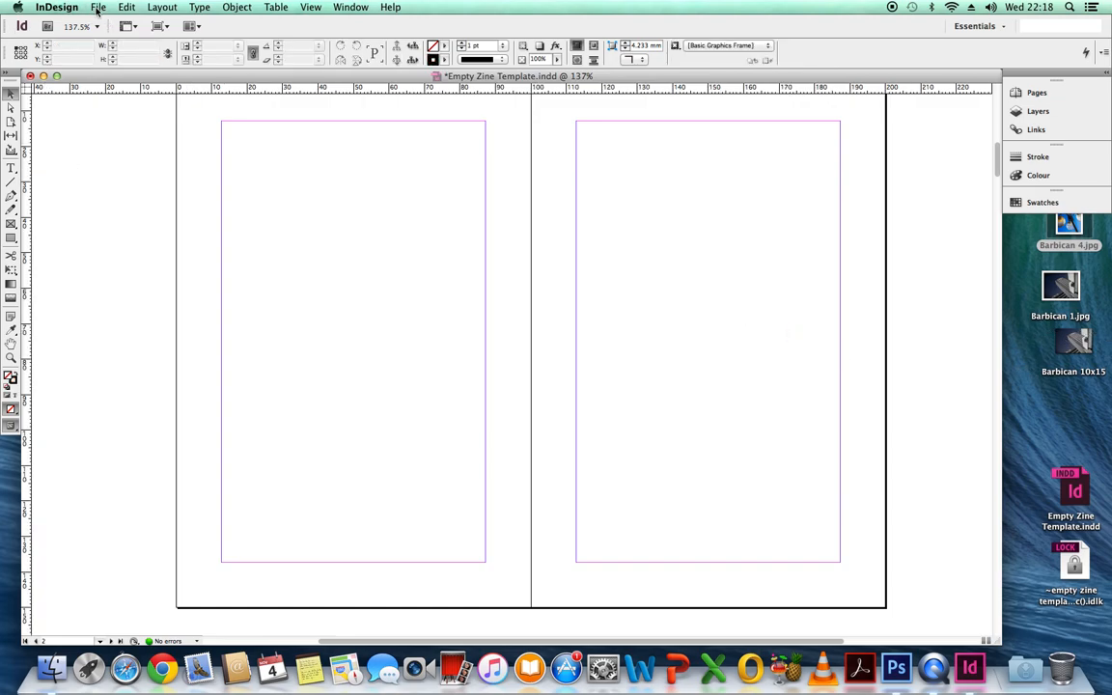
{"action": "left_click", "coordinate": [97, 8]}
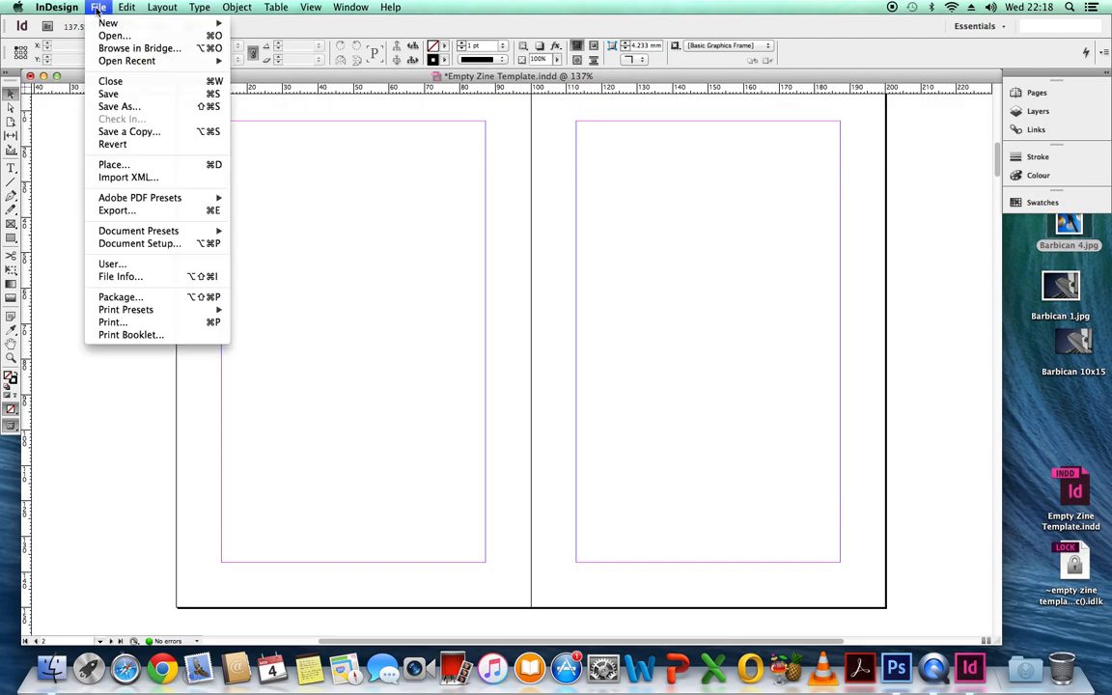
{"action": "left_click", "coordinate": [114, 165]}
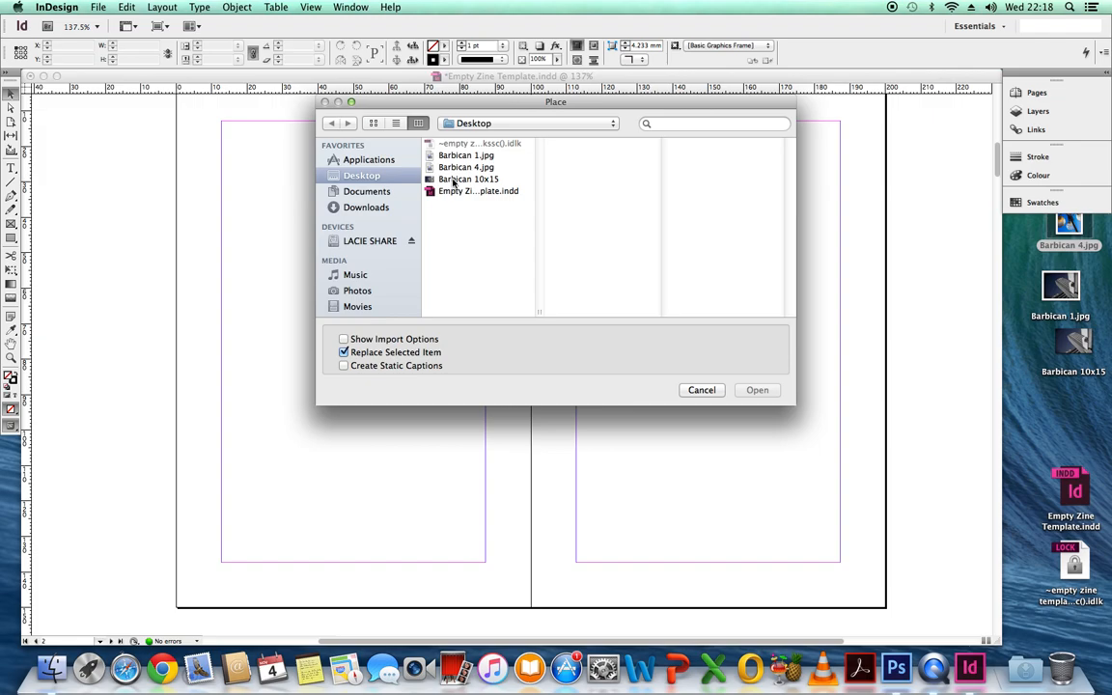
{"action": "left_click", "coordinate": [454, 182]}
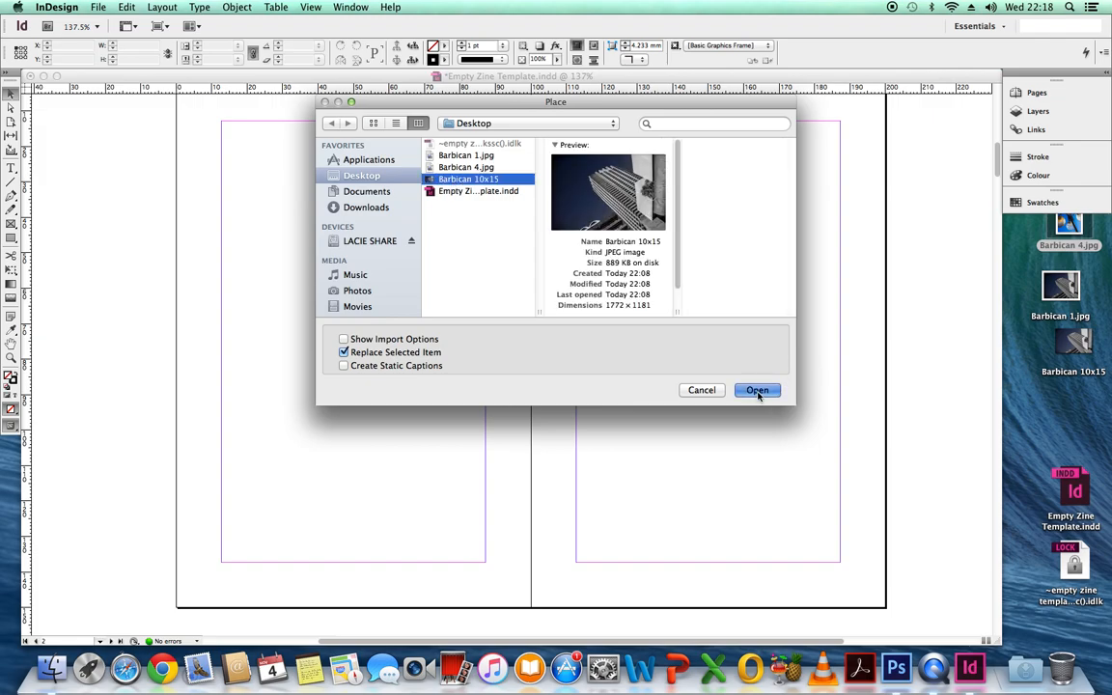
{"action": "left_click", "coordinate": [758, 390]}
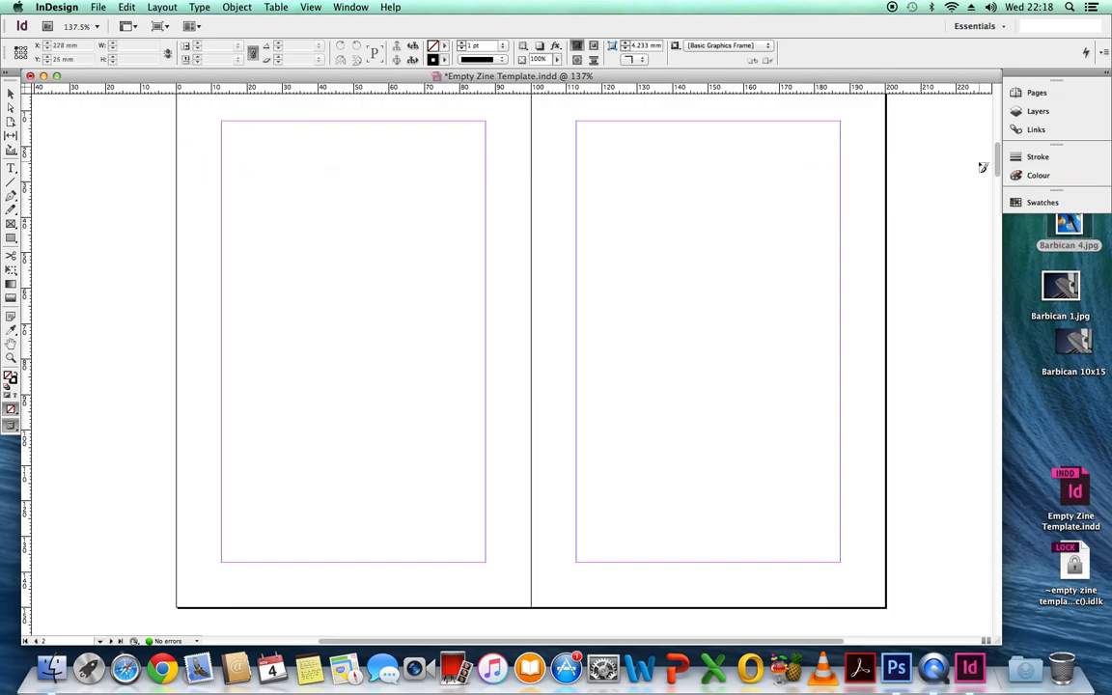
{"action": "scroll", "coordinate": [995, 167], "scroll_direction": "up", "scroll_amount": 2}
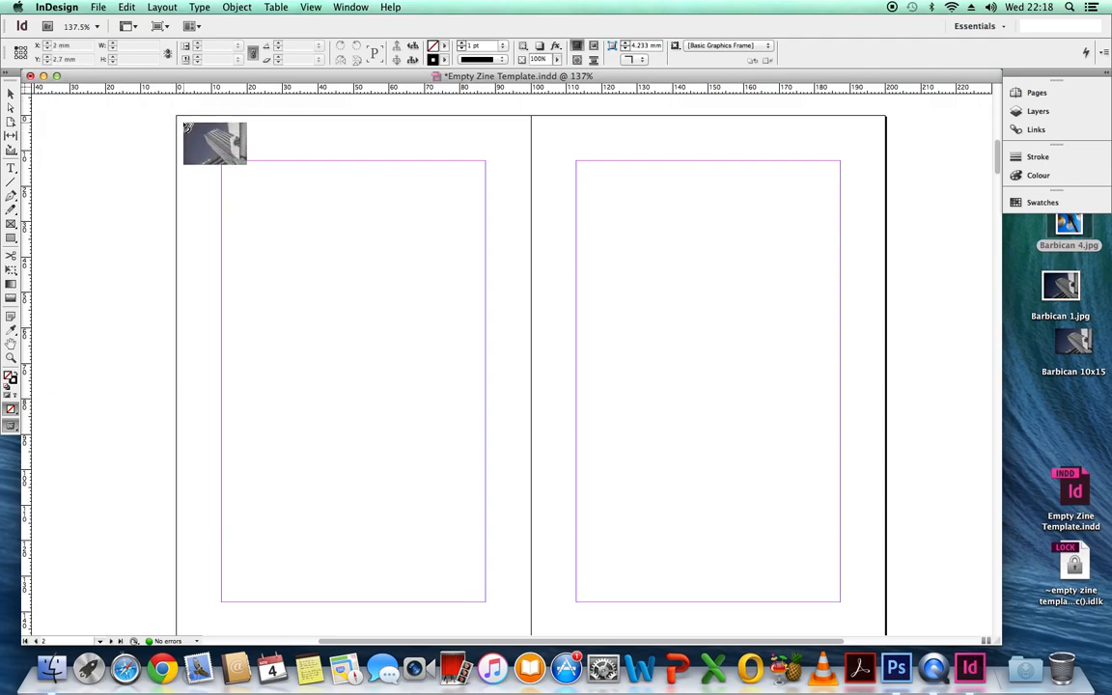
{"action": "left_click", "coordinate": [178, 117]}
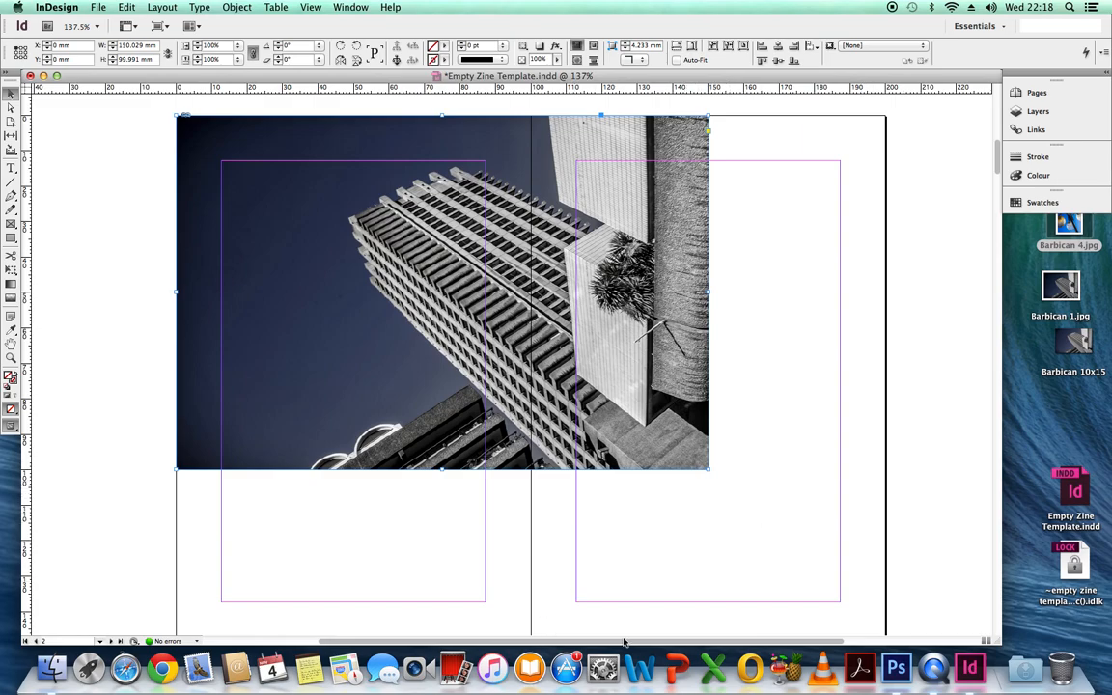
Step: Scale the placed image with Free Transform across pages 2 and 3 to about 200 x 133 mm
{"action": "left_click", "coordinate": [10, 272]}
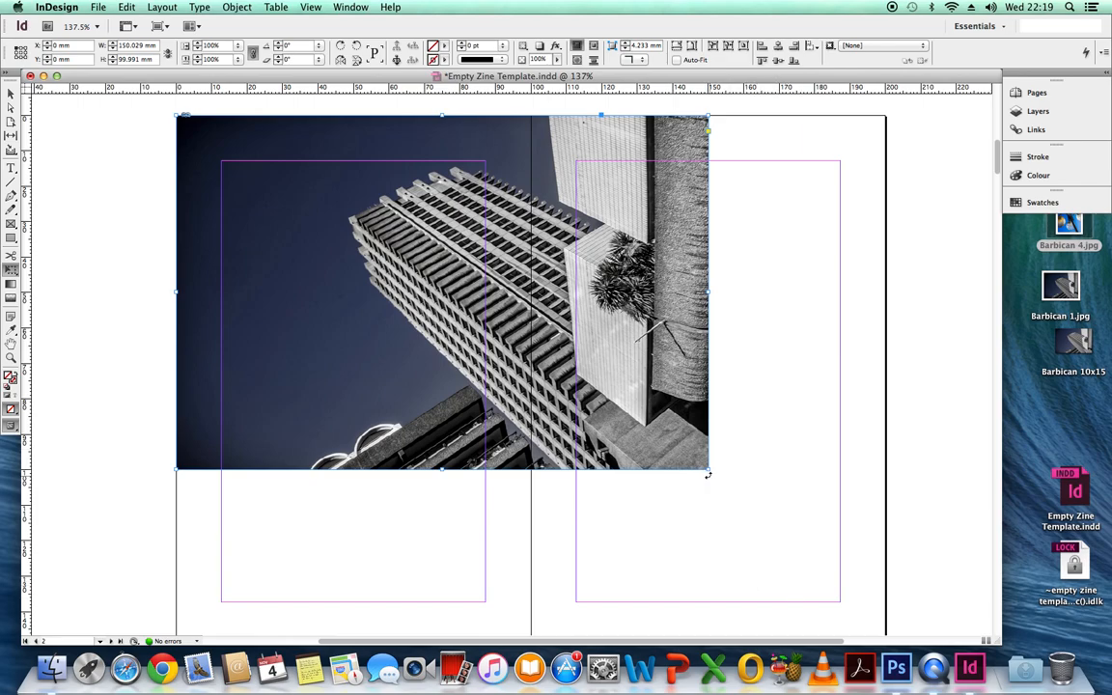
{"action": "left_click_drag", "start_coordinate": [709, 470], "coordinate": [871, 607]}
{"action": "left_click_drag", "start_coordinate": [871, 607], "coordinate": [871, 603]}
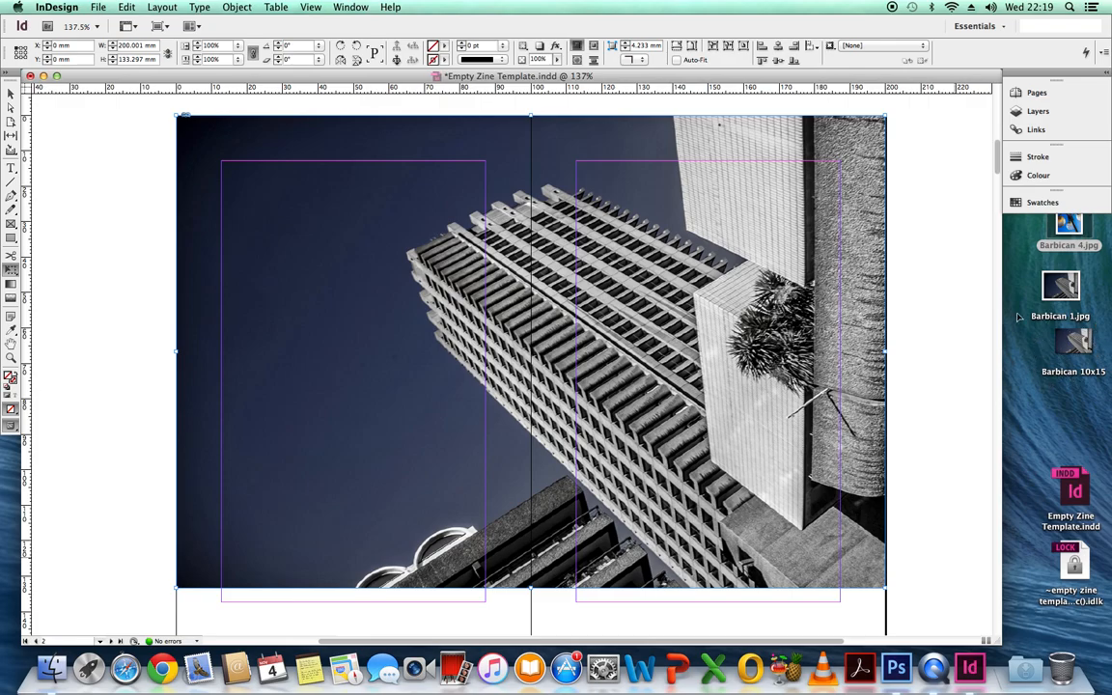
Step: Cut the enlarged Barbican 10x15 image from the spread of pages 2 and 3
{"action": "left_click", "coordinate": [126, 8]}
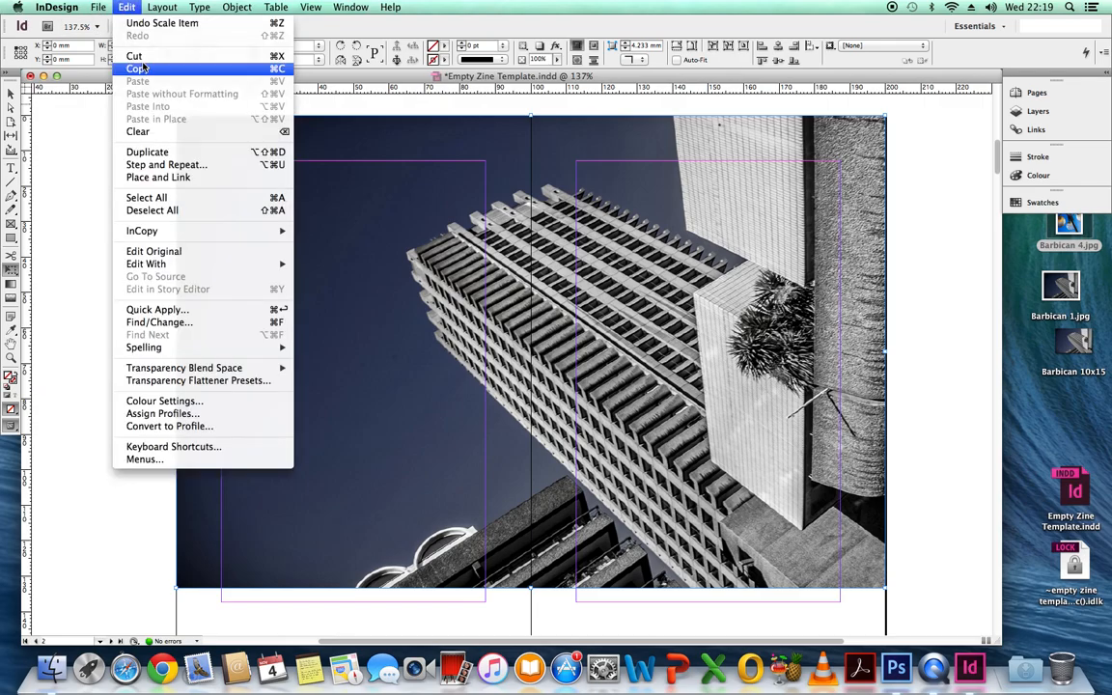
{"action": "left_click", "coordinate": [143, 60]}
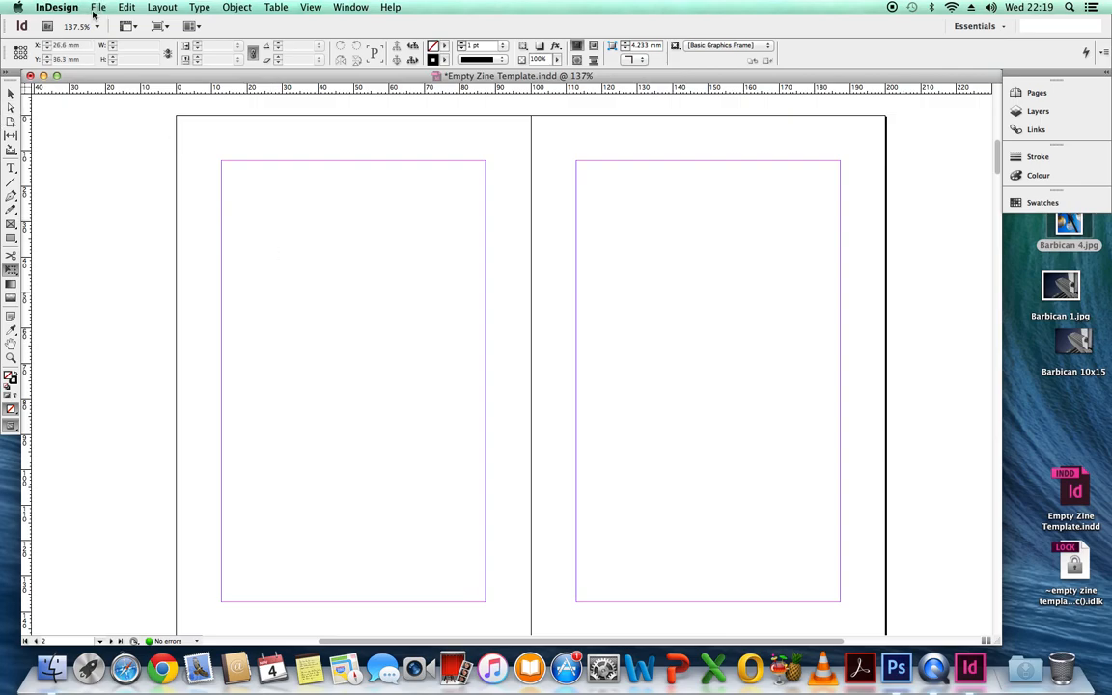
{"action": "left_click", "coordinate": [97, 8]}
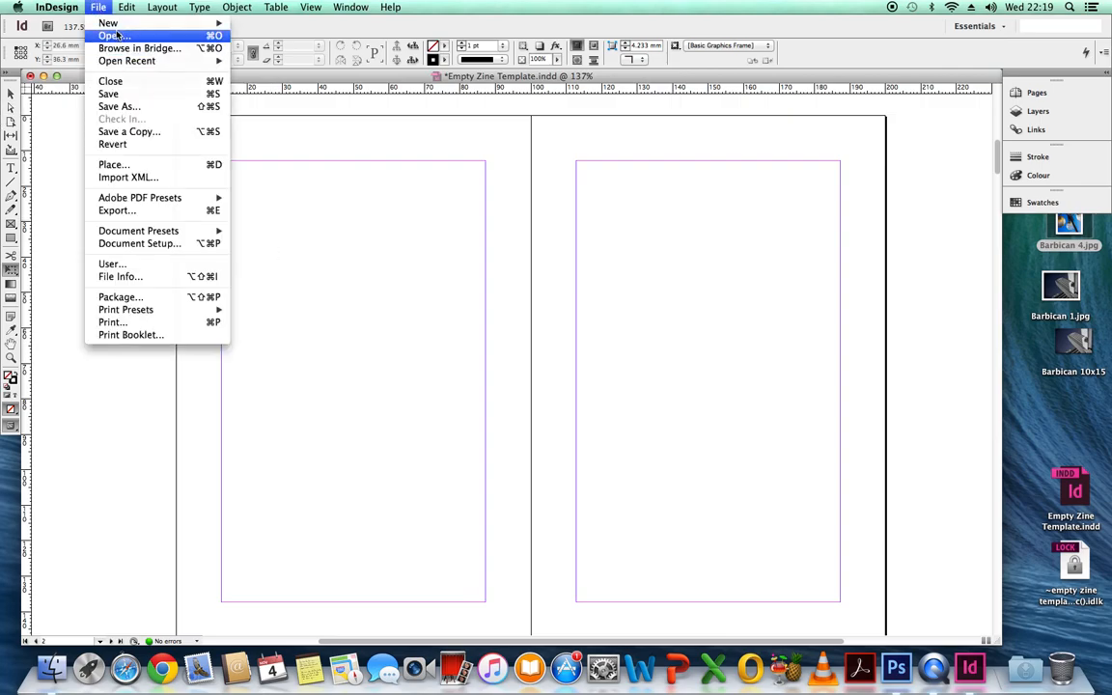
{"action": "left_click", "coordinate": [422, 326]}
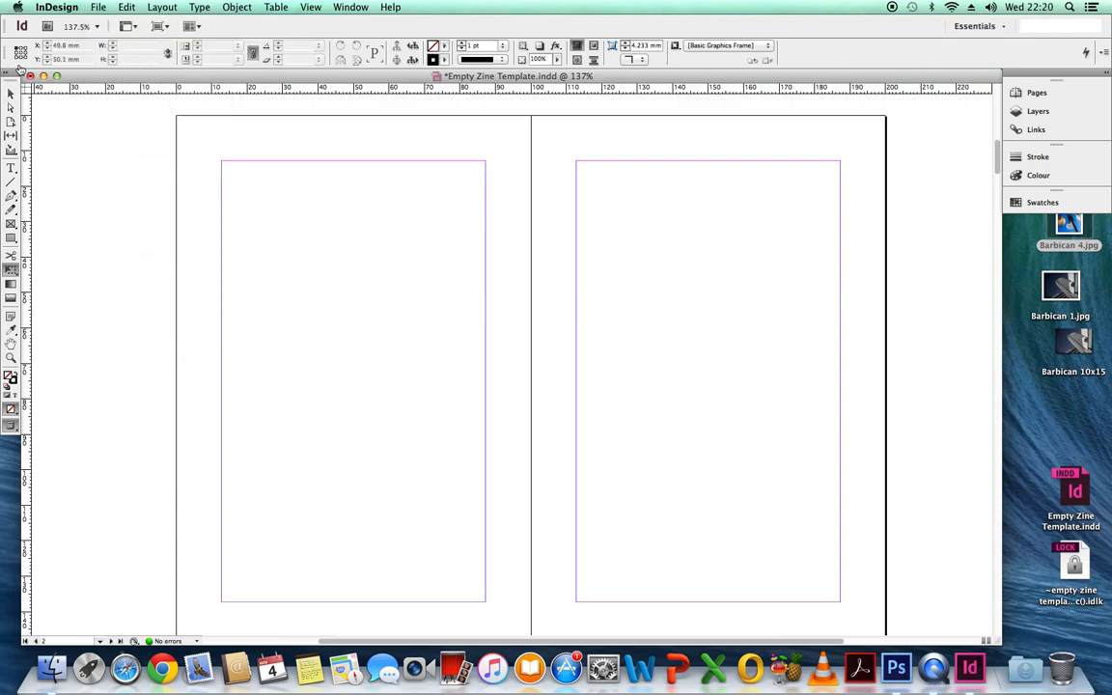
Step: Place Barbican 1.jpg from the Desktop at the upper-left corner of page 2 and scale it across the spread to about 200 x 150 mm
{"action": "left_click", "coordinate": [12, 93]}
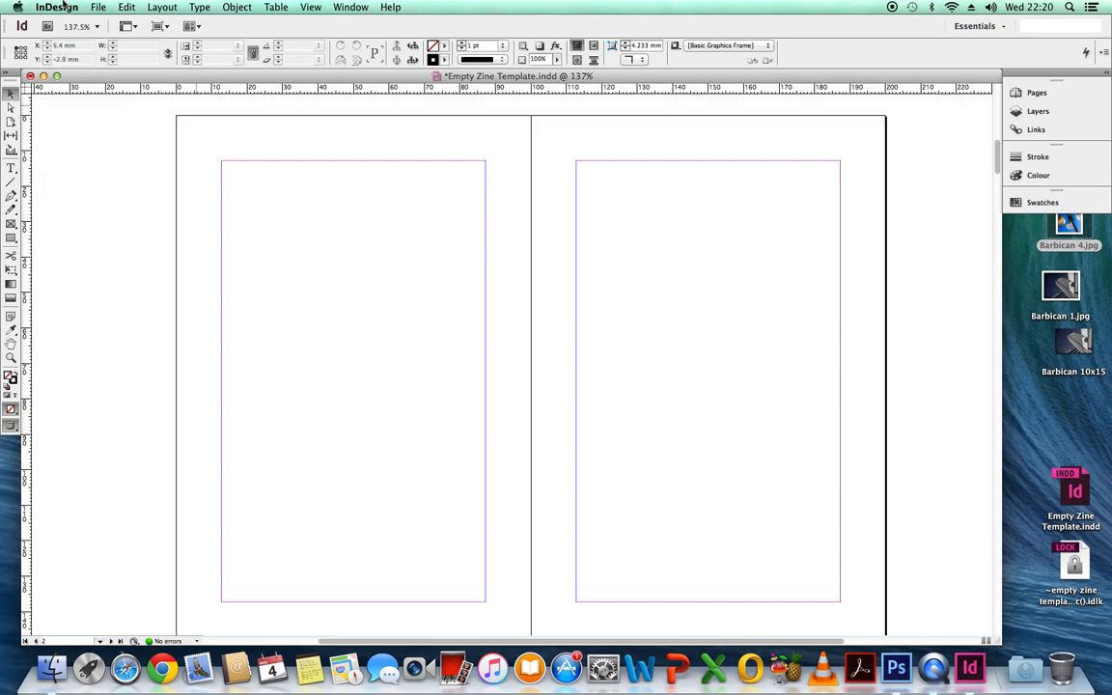
{"action": "left_click", "coordinate": [97, 8]}
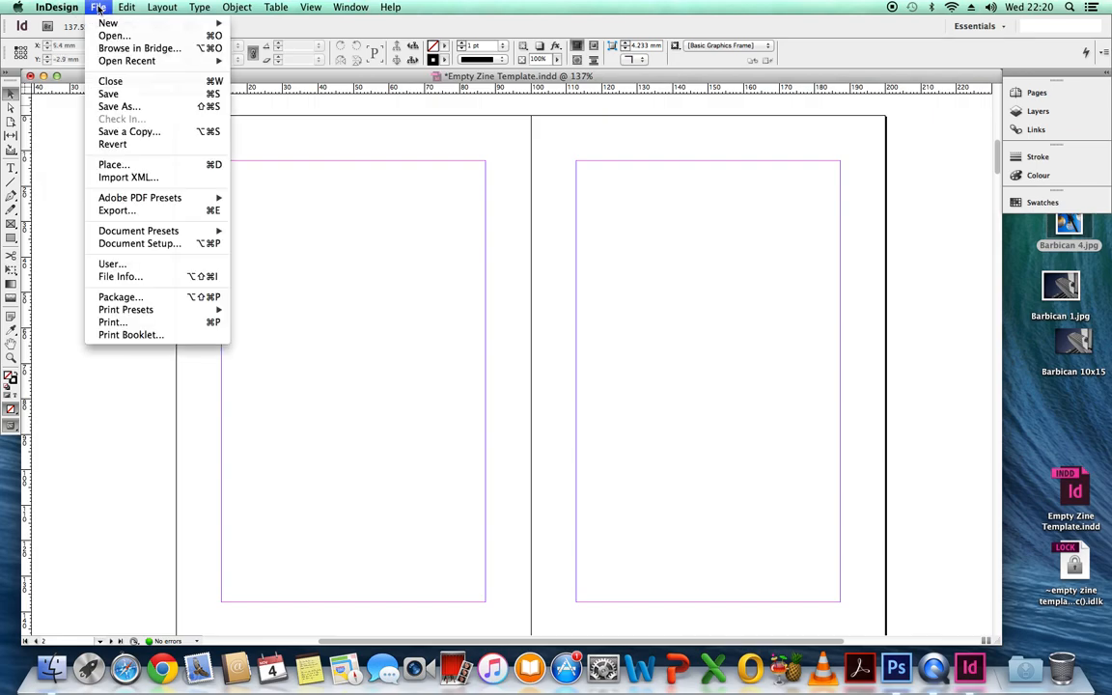
{"action": "left_click", "coordinate": [148, 166]}
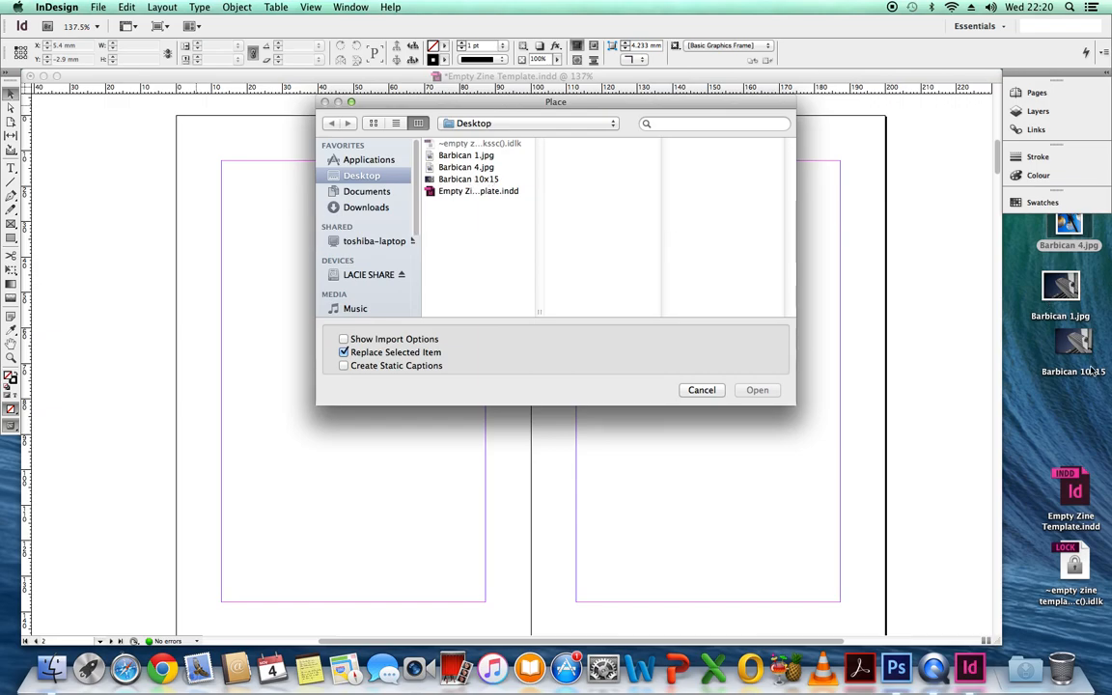
{"action": "left_click", "coordinate": [473, 155]}
{"action": "left_click", "coordinate": [759, 390]}
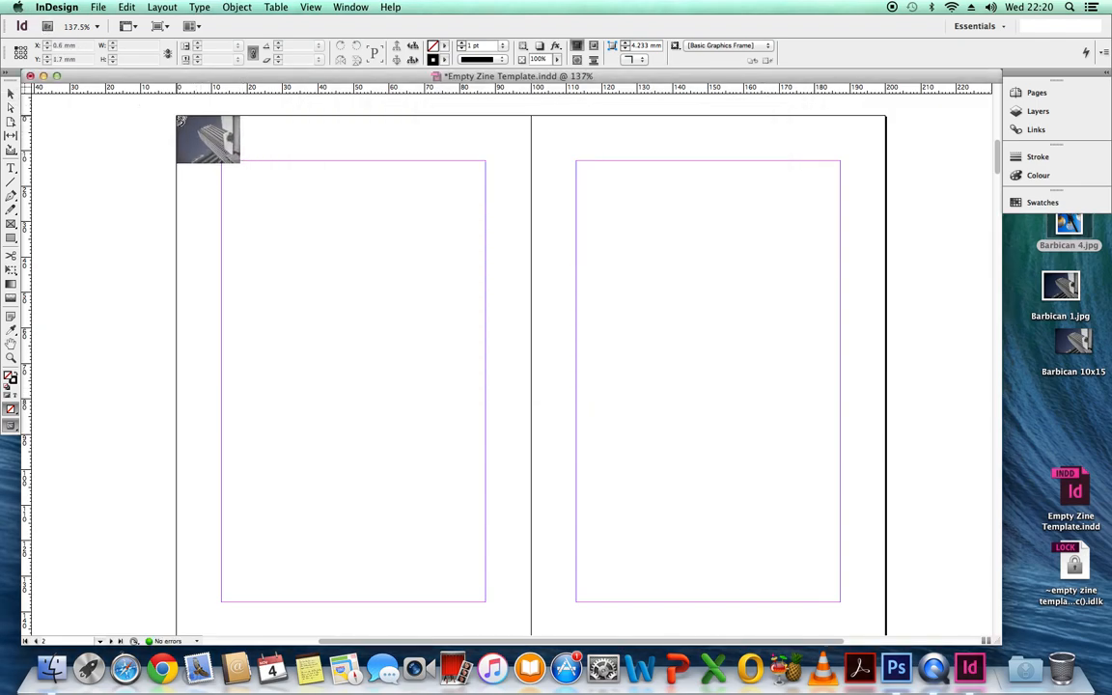
{"action": "left_click", "coordinate": [180, 118]}
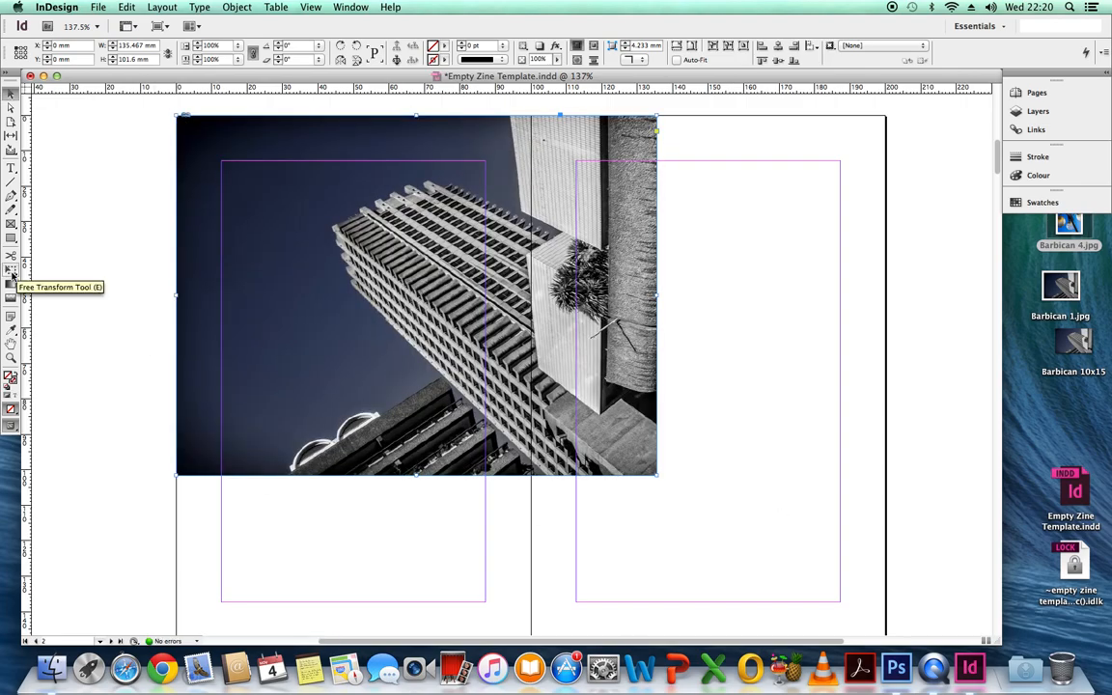
{"action": "left_click", "coordinate": [11, 271]}
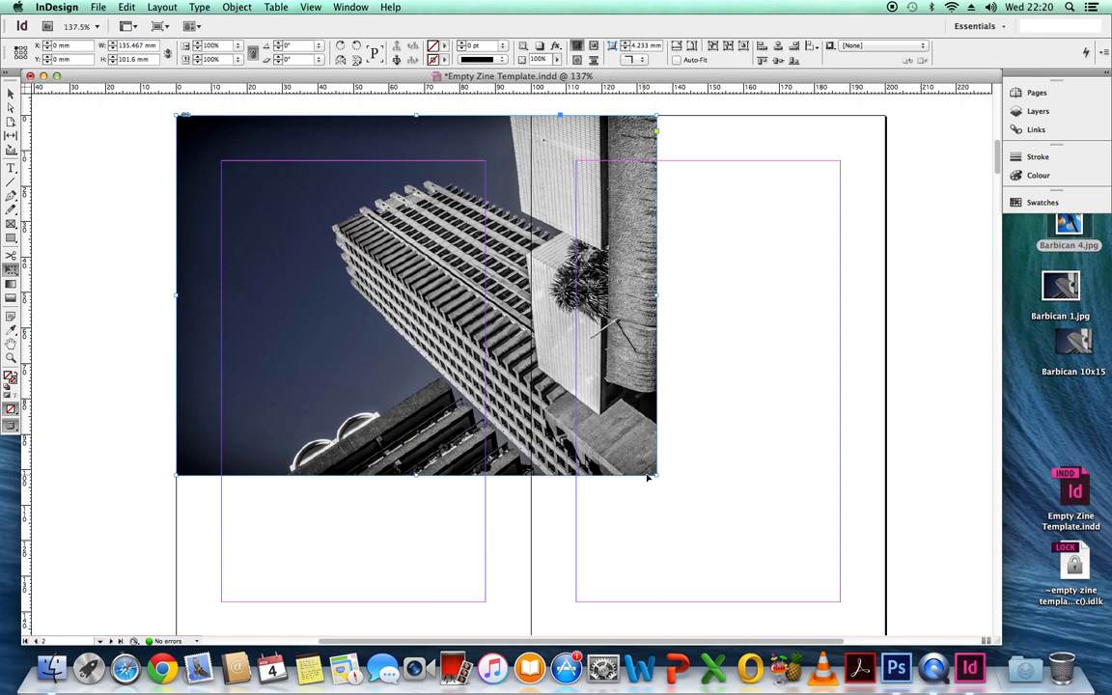
{"action": "left_click_drag", "start_coordinate": [657, 475], "coordinate": [860, 609]}
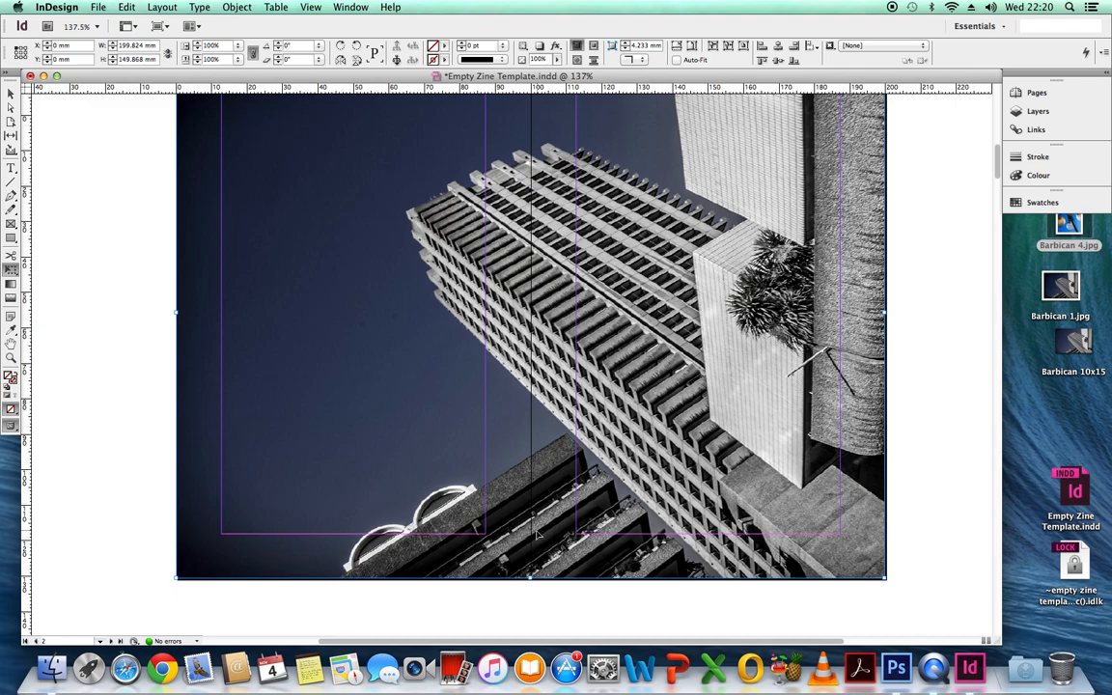
Step: Switch the screen mode to Preview and check the image across the spread of pages 2 and 3
{"action": "left_click", "coordinate": [313, 8]}
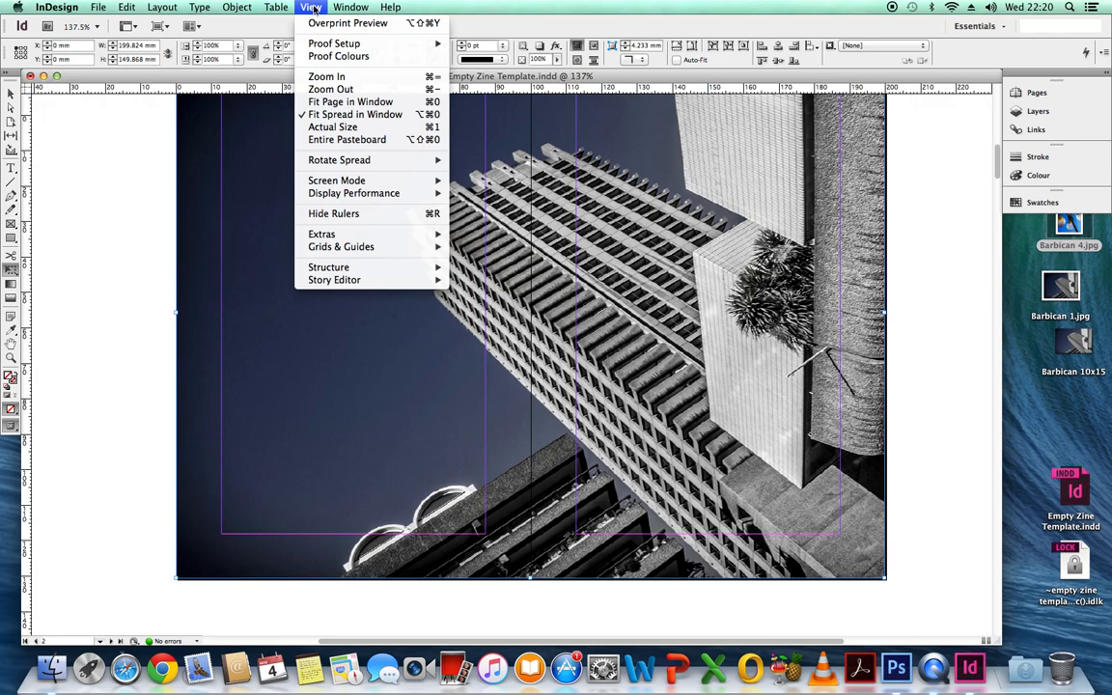
{"action": "mouse_move", "coordinate": [440, 182]}
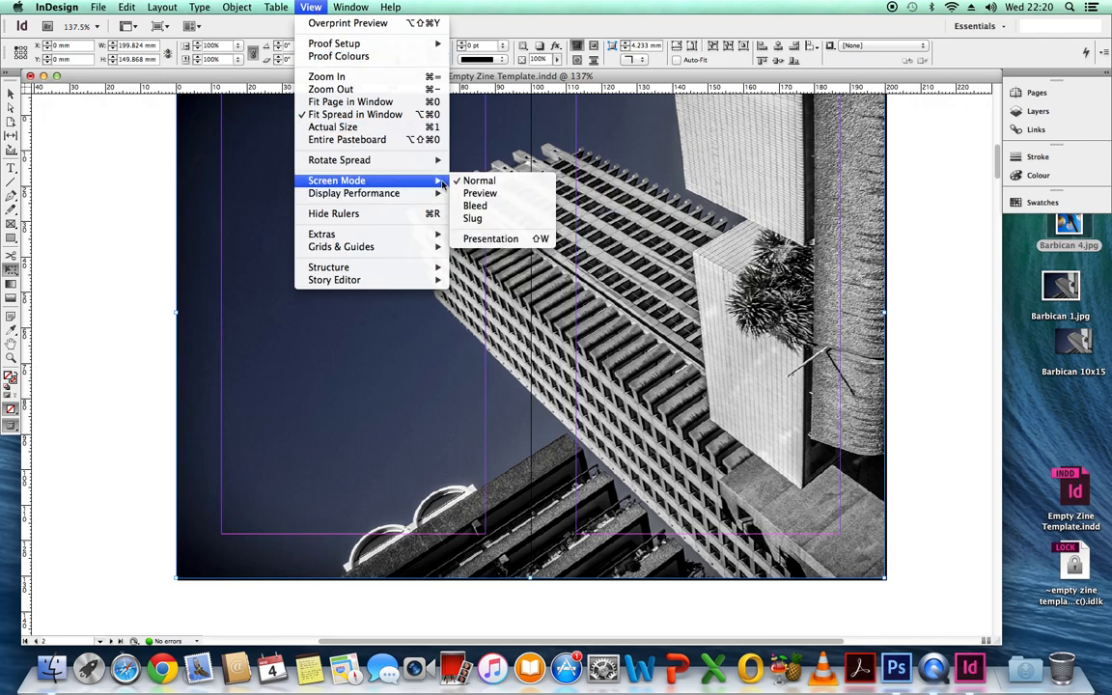
{"action": "left_click", "coordinate": [480, 193]}
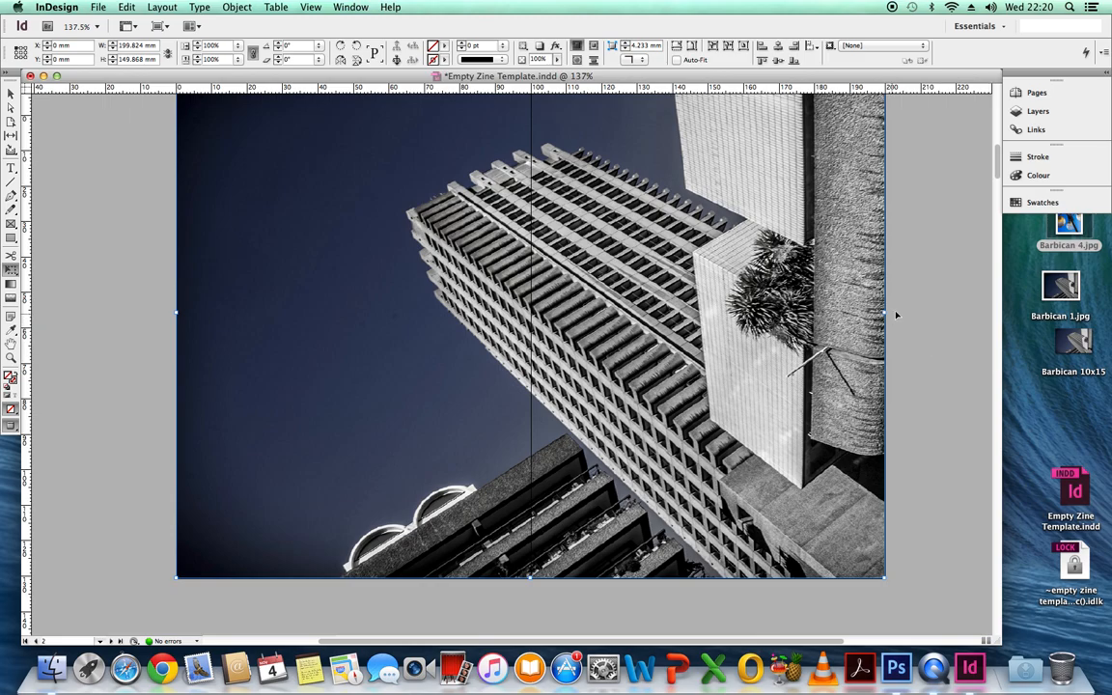
{"action": "left_click_drag", "start_coordinate": [999, 171], "coordinate": [997, 169]}
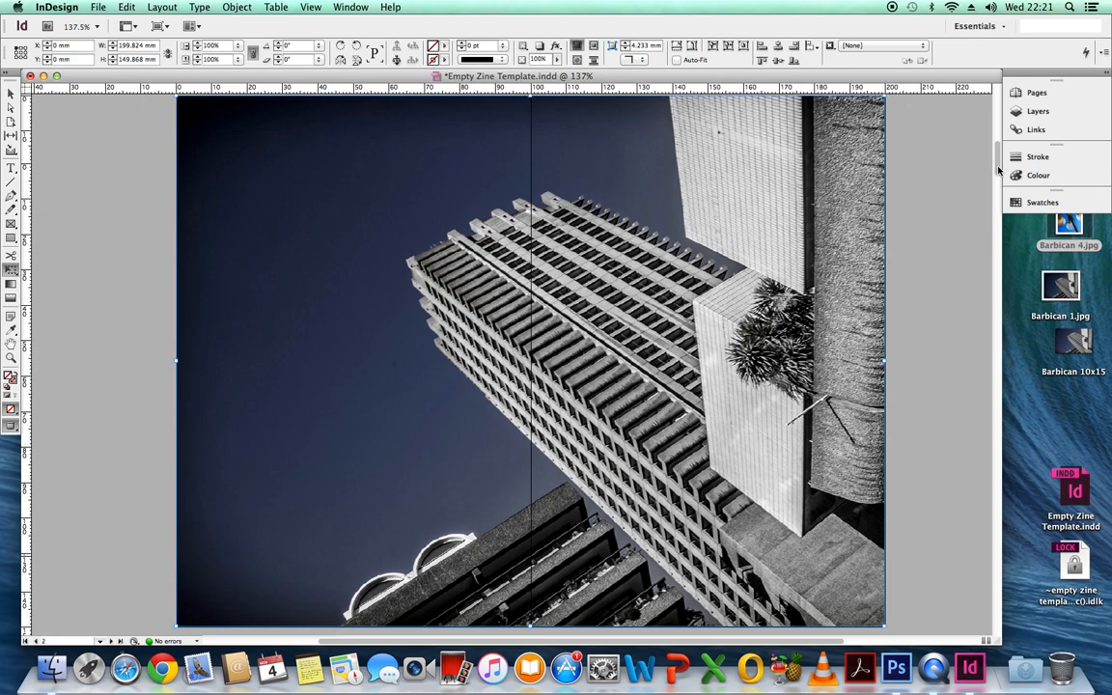
{"action": "mouse_move", "coordinate": [998, 170]}
{"action": "left_mouse_down"}
{"action": "mouse_move", "coordinate": [998, 137]}
{"action": "mouse_move", "coordinate": [1000, 181]}
{"action": "left_mouse_up"}
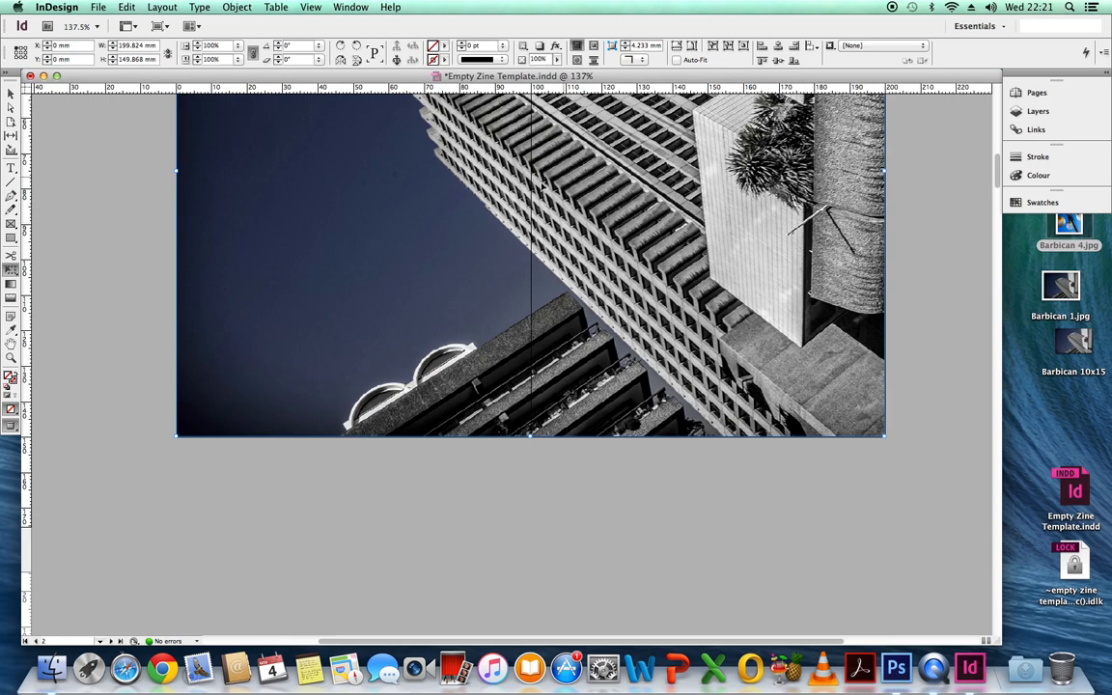
Step: Export all pages to the Desktop as an Adobe PDF (Print) named Empty Zine Template, using the High Quality Print preset
{"action": "left_click", "coordinate": [100, 9]}
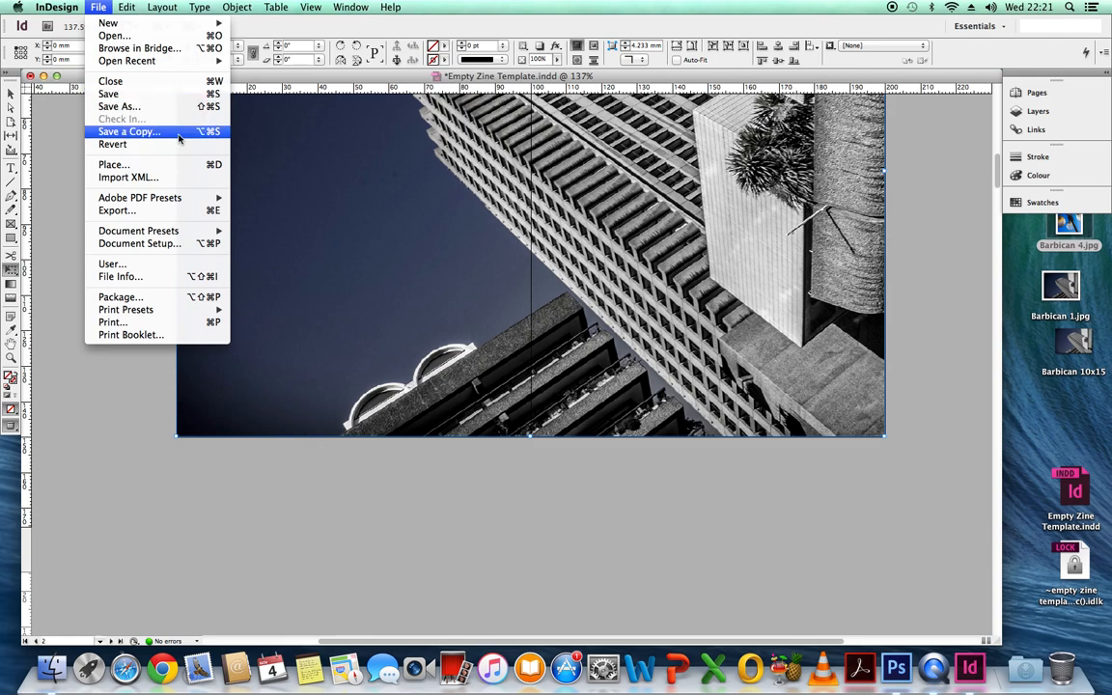
{"action": "left_click", "coordinate": [134, 211]}
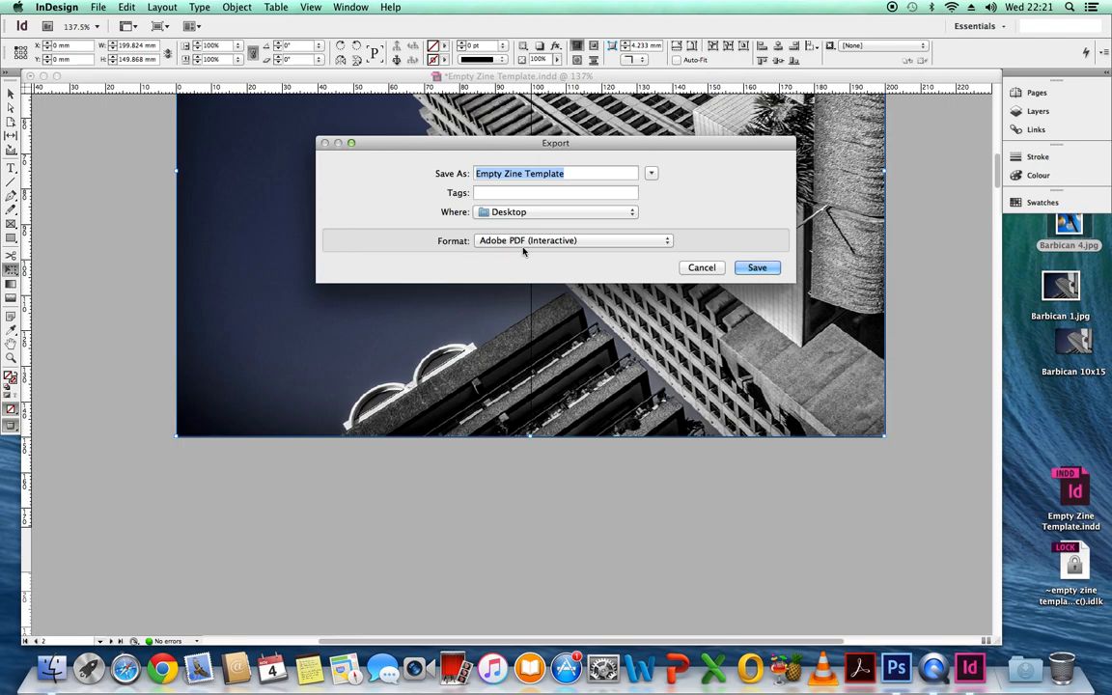
{"action": "left_click", "coordinate": [665, 242]}
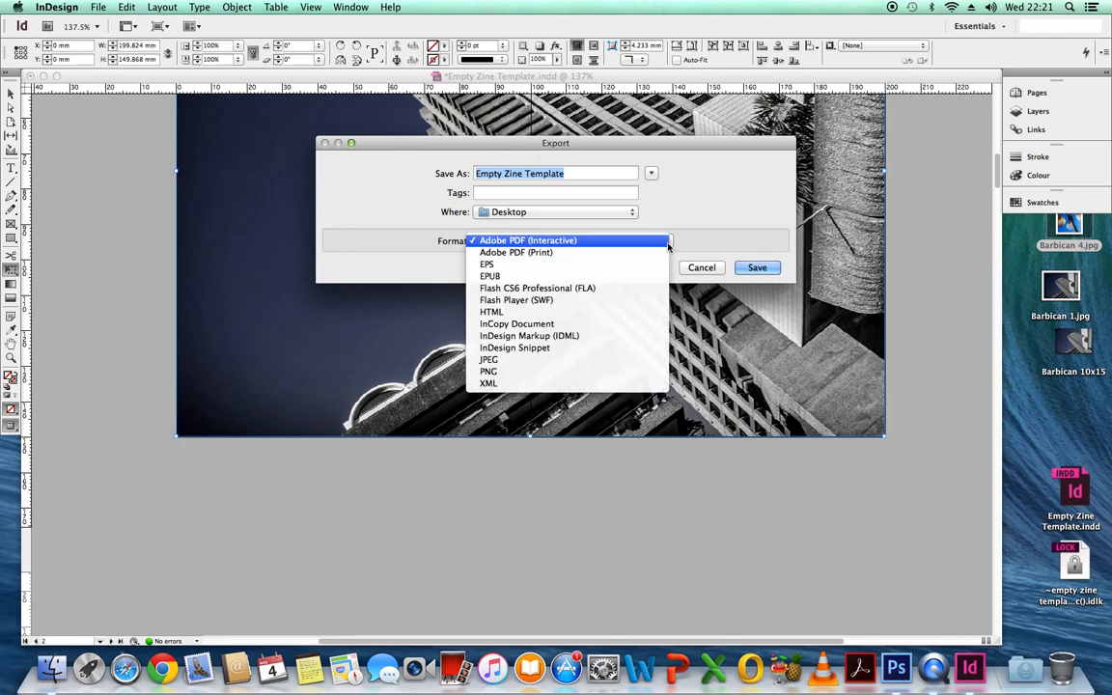
{"action": "left_click", "coordinate": [538, 255]}
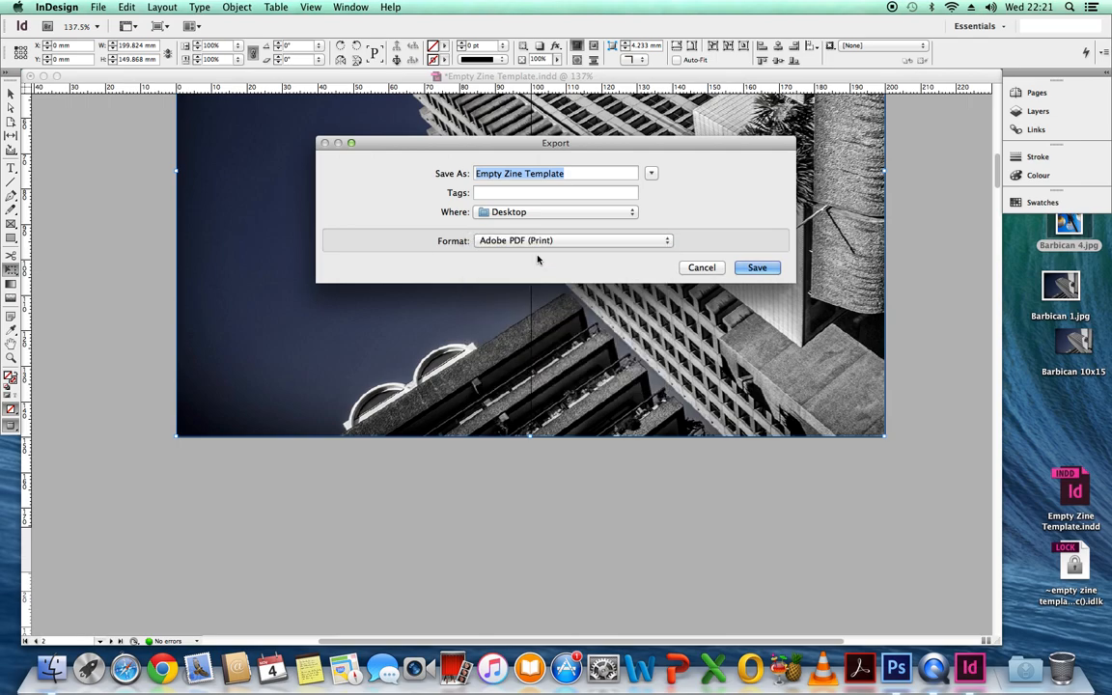
{"action": "left_click", "coordinate": [756, 267]}
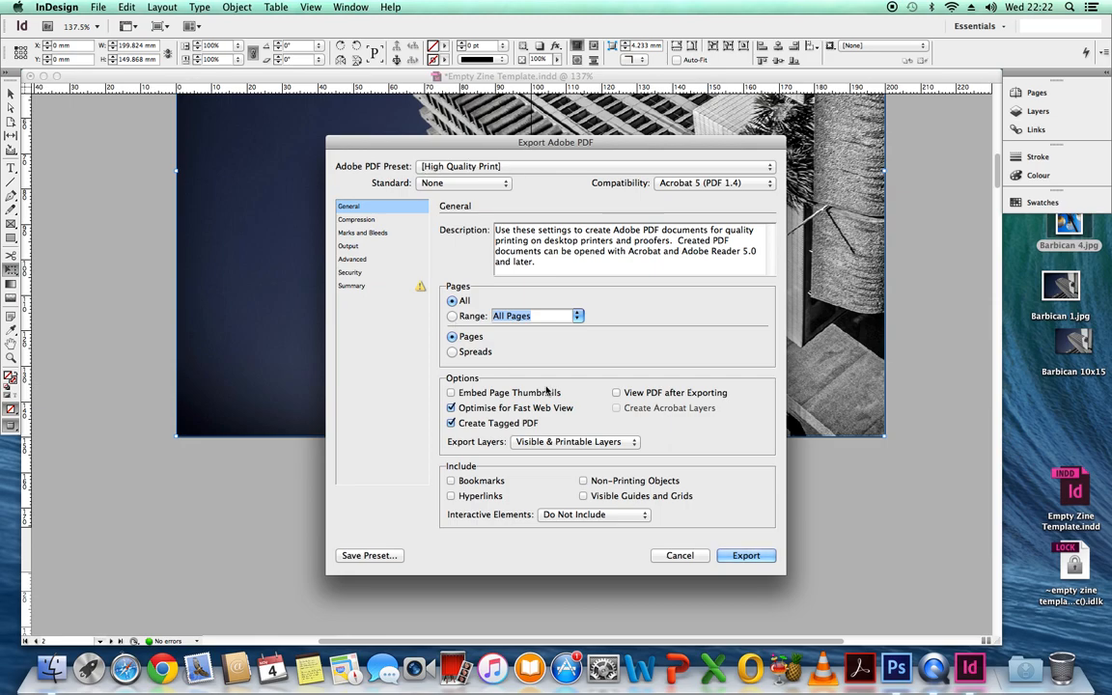
{"action": "left_click", "coordinate": [746, 556]}
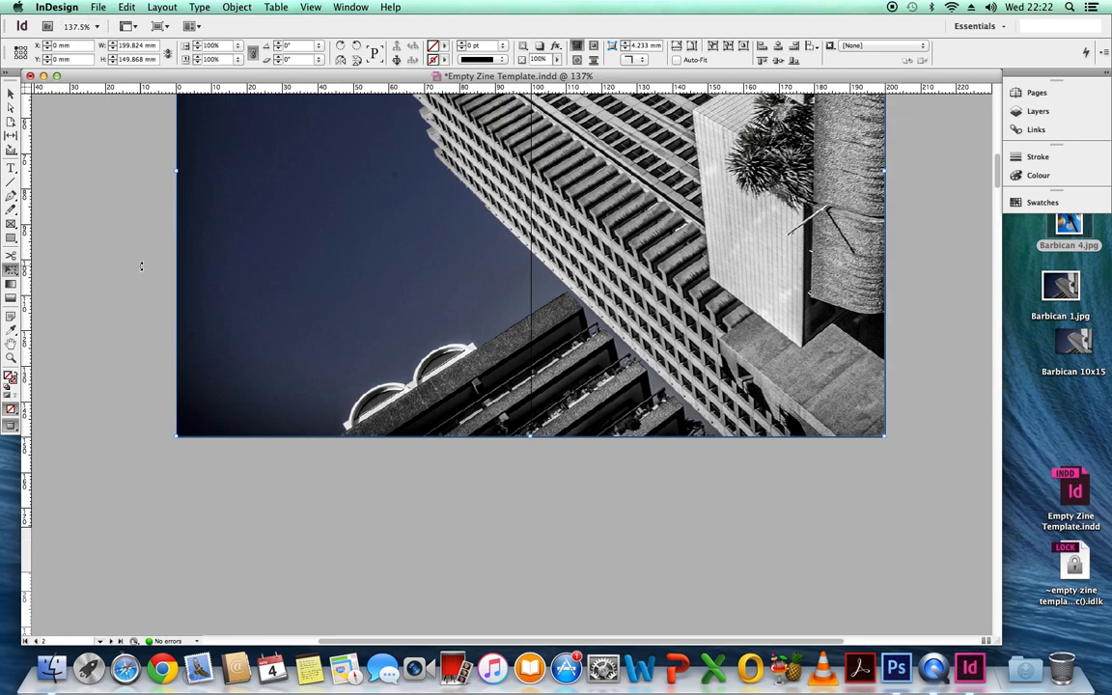
Step: Quit InDesign without saving the changes to Empty Zine Template.indd
{"action": "left_click", "coordinate": [60, 7]}
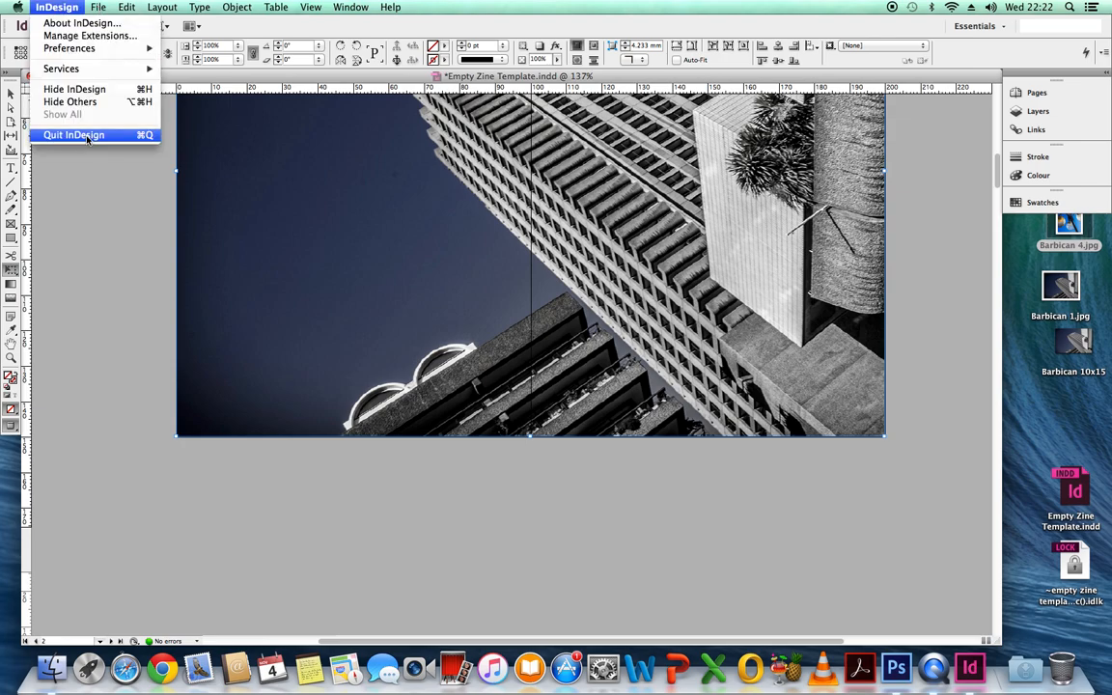
{"action": "key", "text": "Escape"}
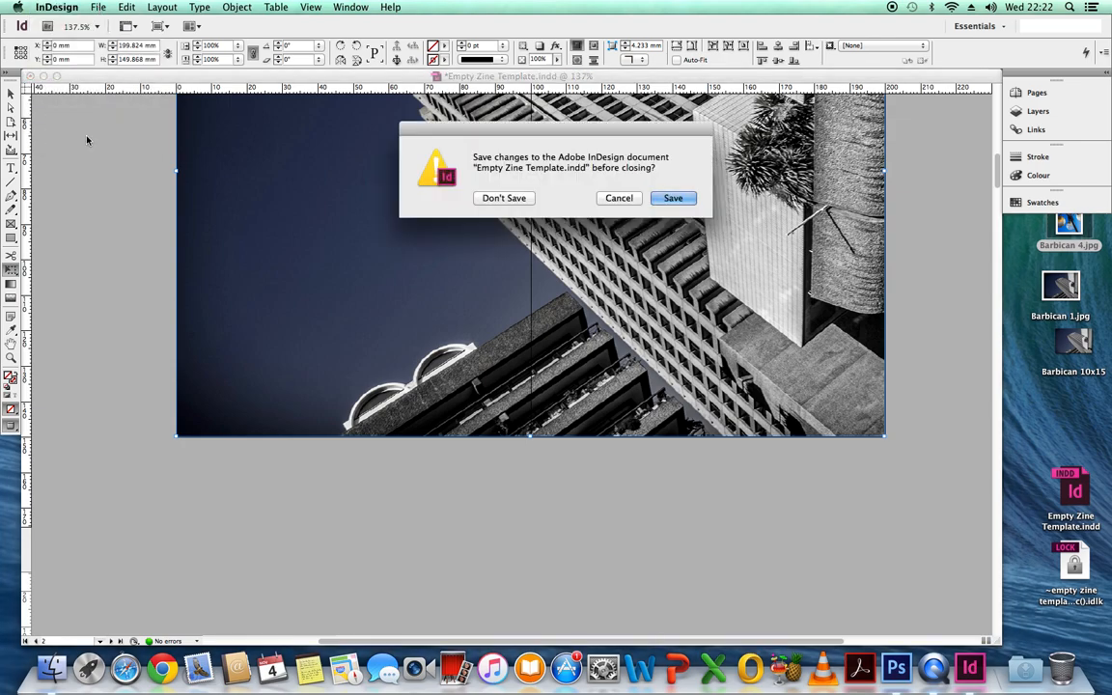
{"action": "left_click", "coordinate": [510, 200]}
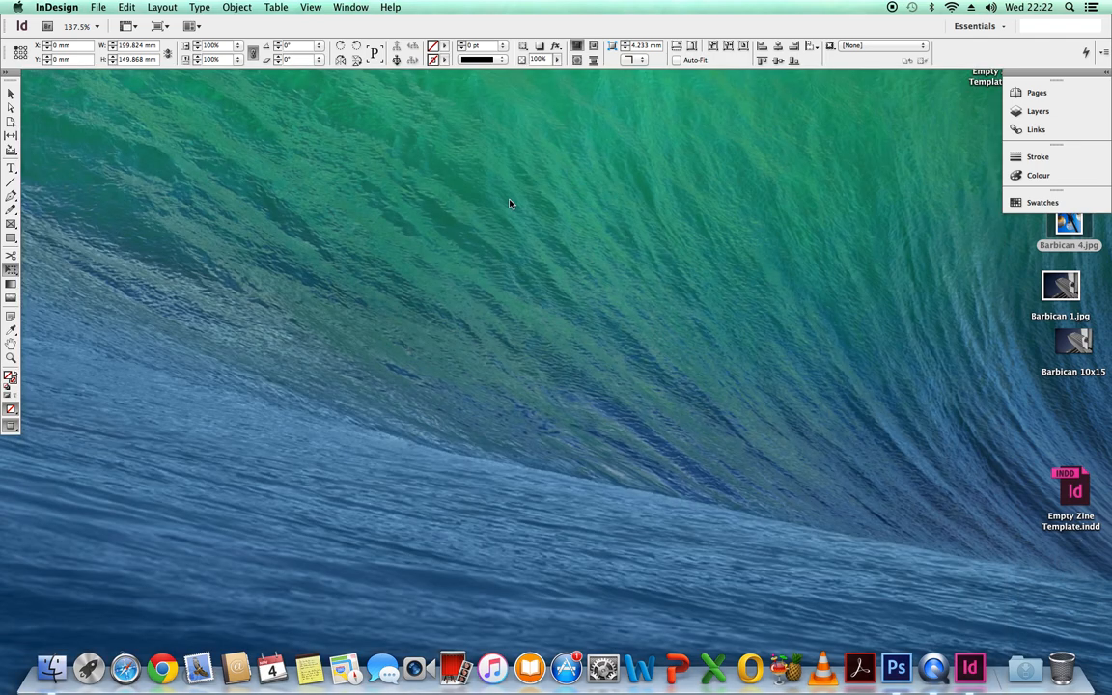